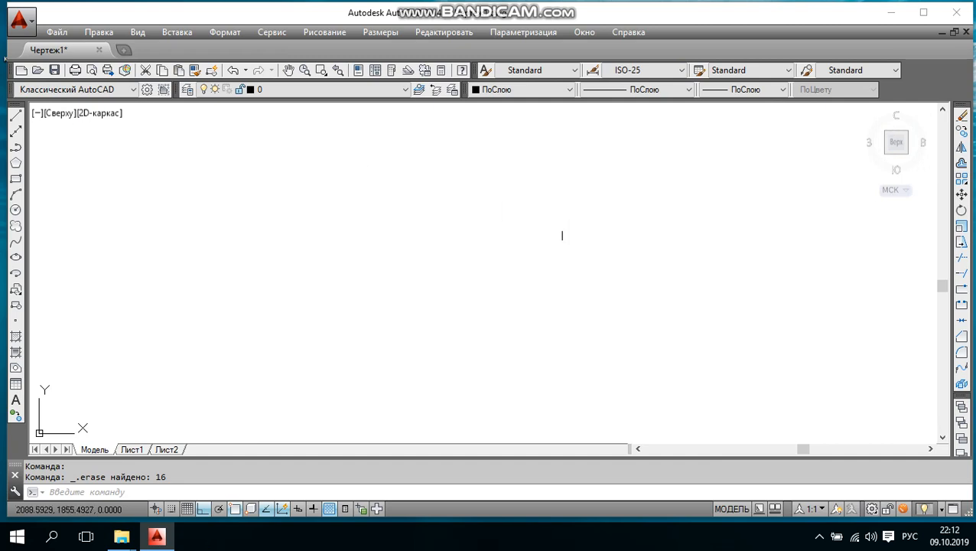
# Close AutoCAD without saving changes to Чертеж1.dwg and relaunch AutoCAD 2014 — Русский (Russian).
pyautogui.click(956, 12)
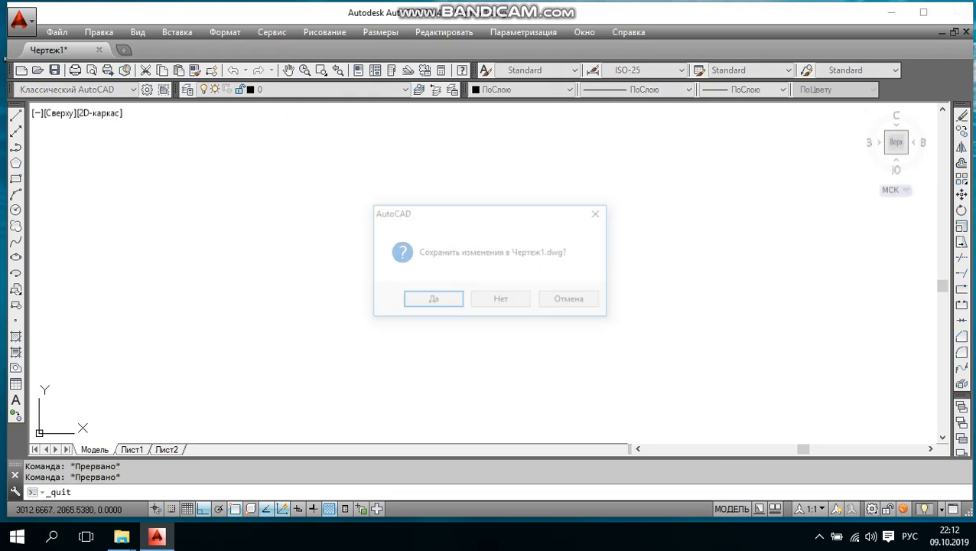
pyautogui.click(501, 299)
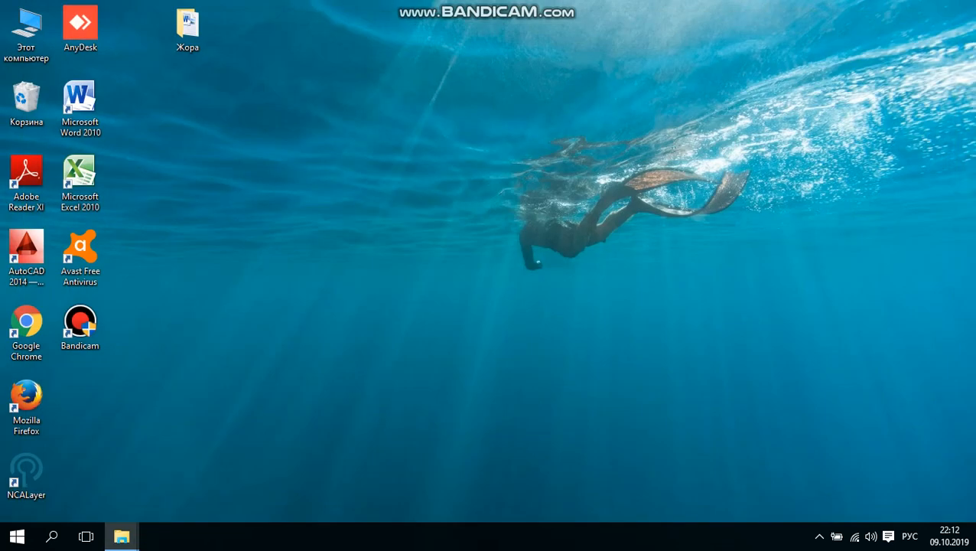
pyautogui.click(17, 536)
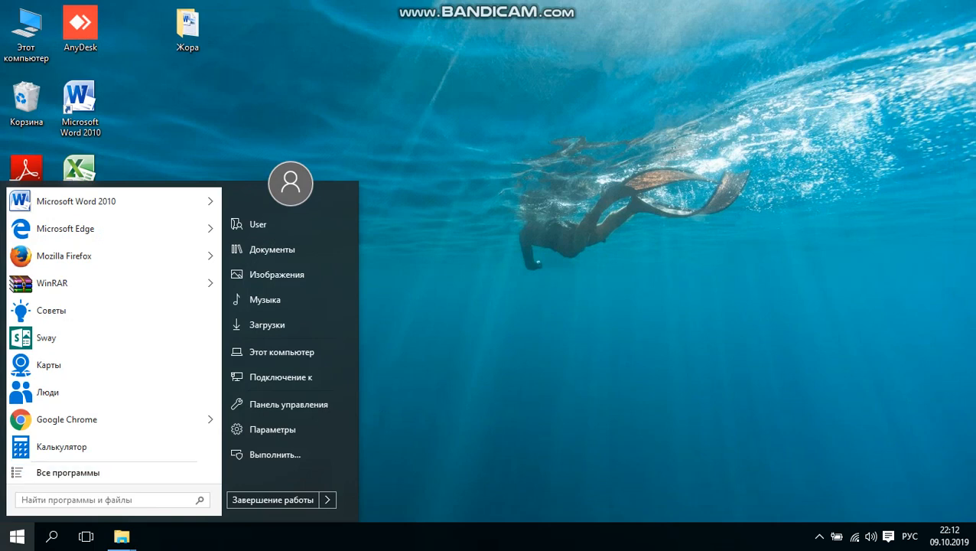
pyautogui.click(67, 472)
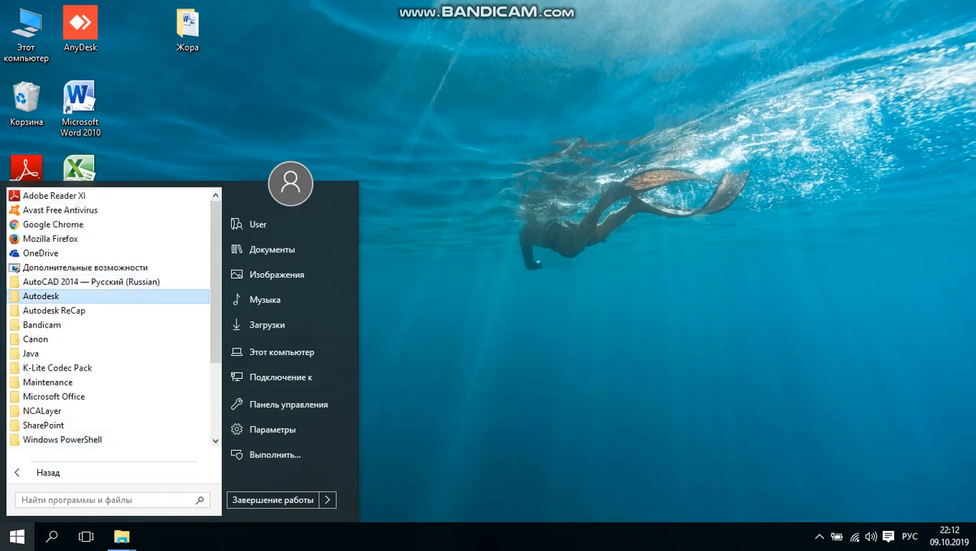
pyautogui.click(40, 295)
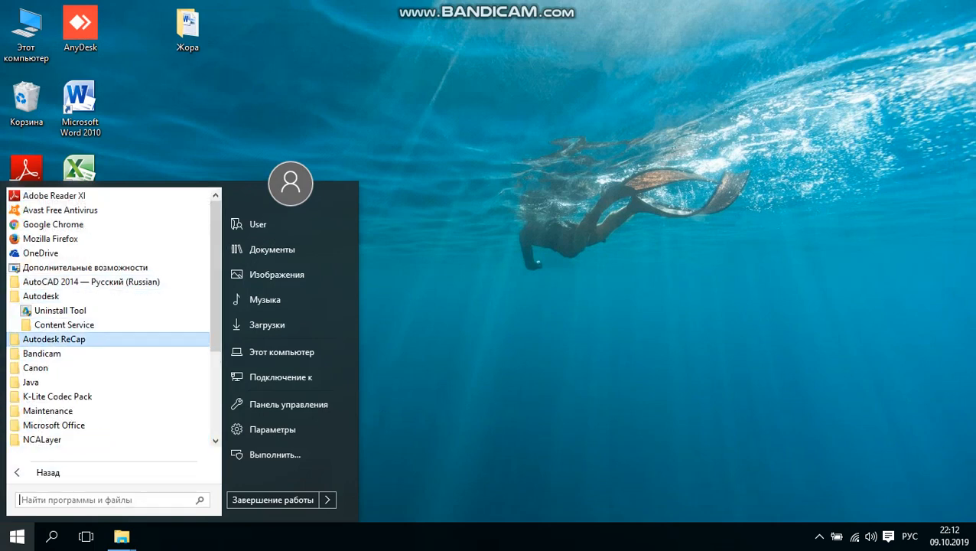
pyautogui.click(76, 281)
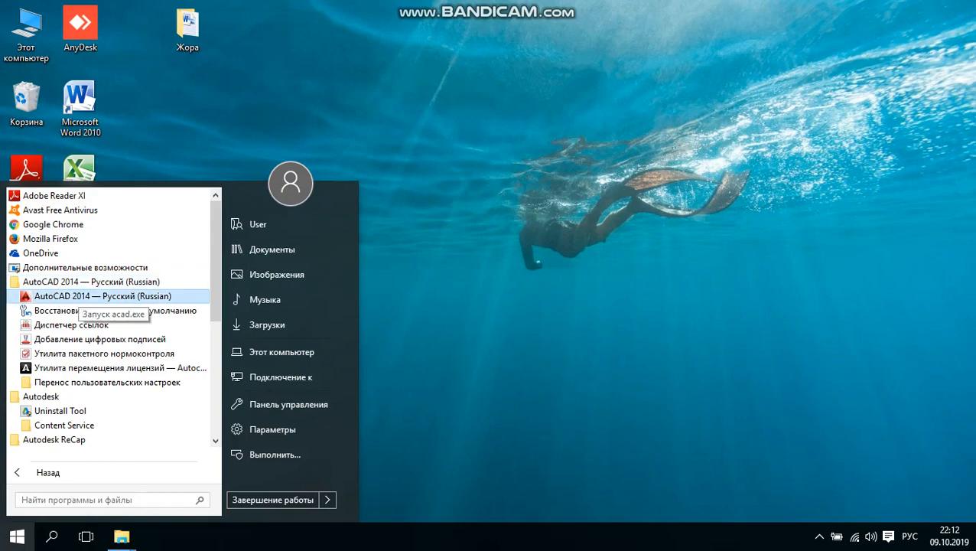
pyautogui.click(84, 296)
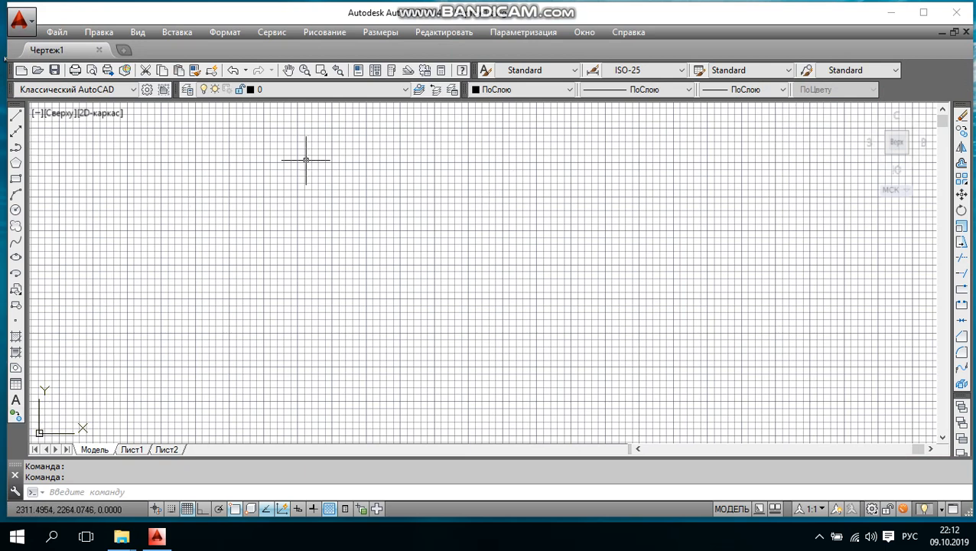
# Set the uniform background colour of the 2D model space to white (Белый) and turn off the grid display.
pyautogui.rightClick(357, 222)
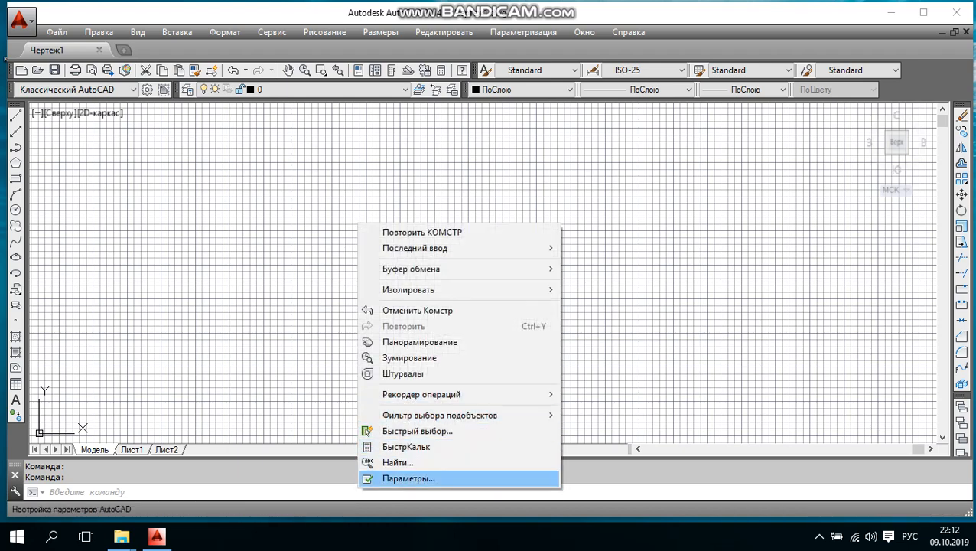
pyautogui.click(401, 478)
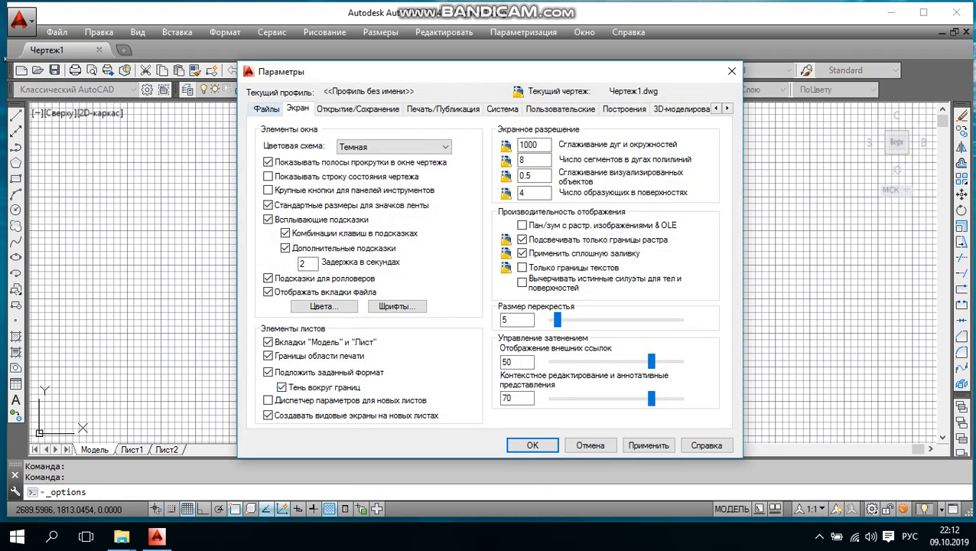
pyautogui.click(266, 109)
pyautogui.click(298, 109)
pyautogui.click(323, 305)
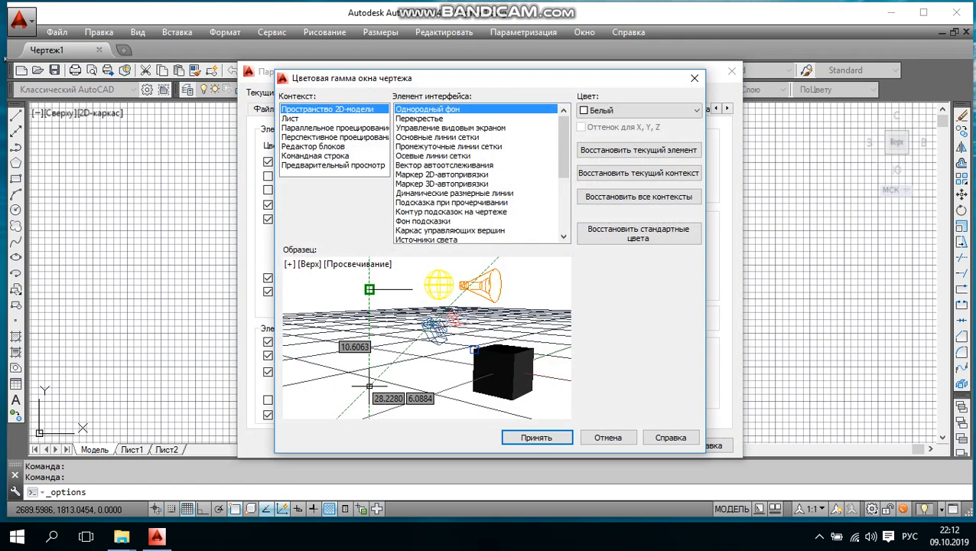
pyautogui.click(650, 111)
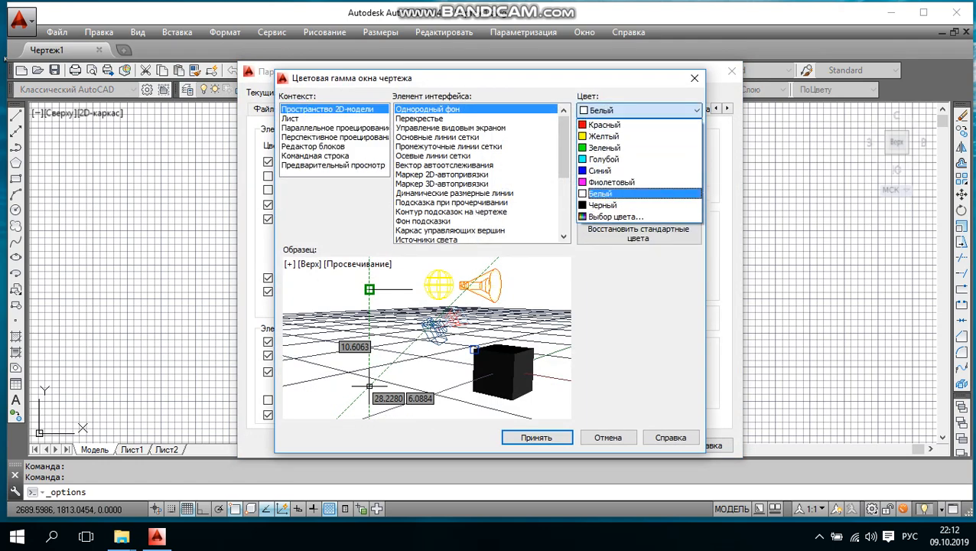
pyautogui.click(641, 194)
pyautogui.click(536, 436)
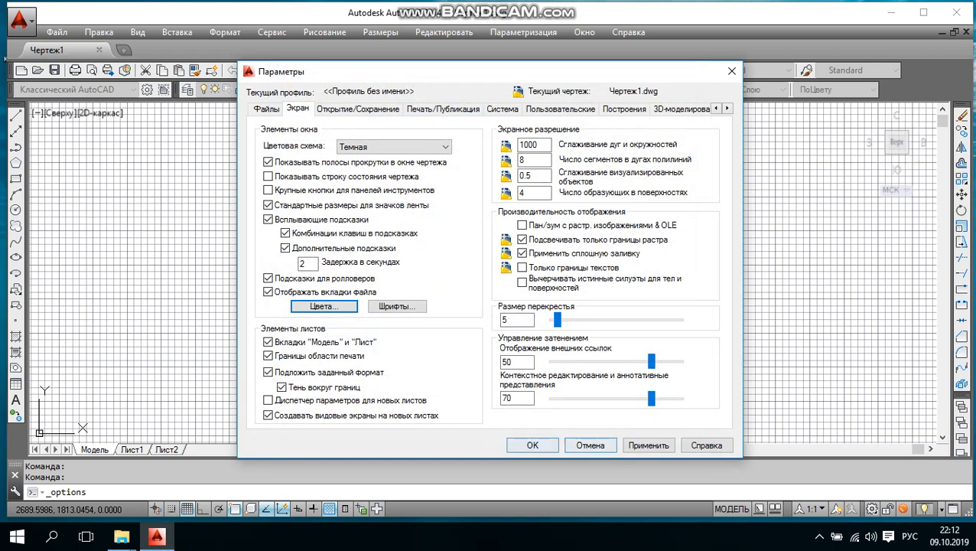
pyautogui.click(532, 443)
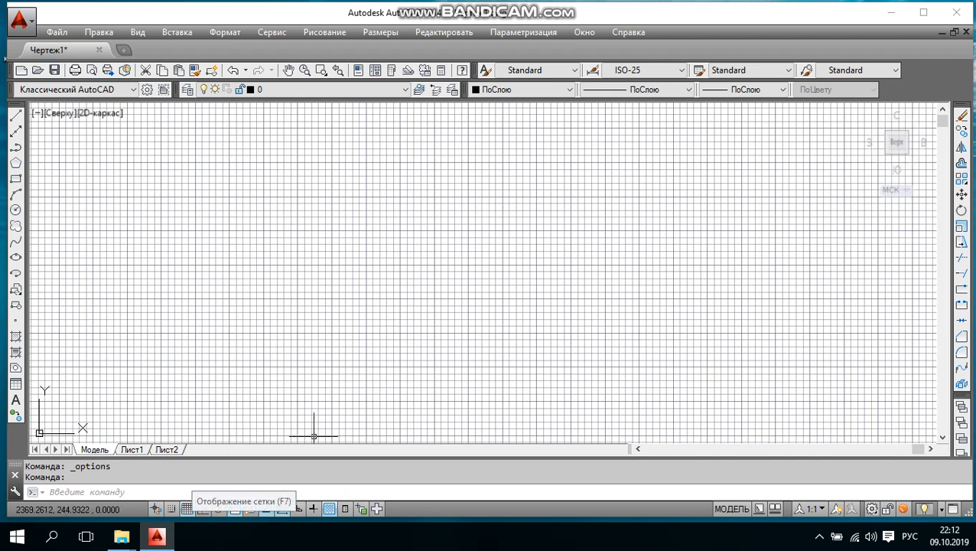
pyautogui.press('F7')
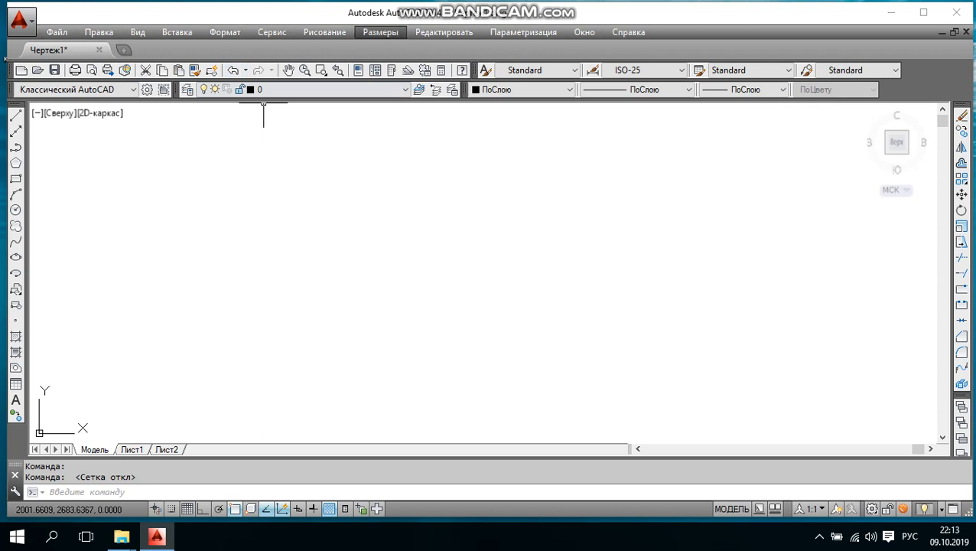
pyautogui.click(57, 32)
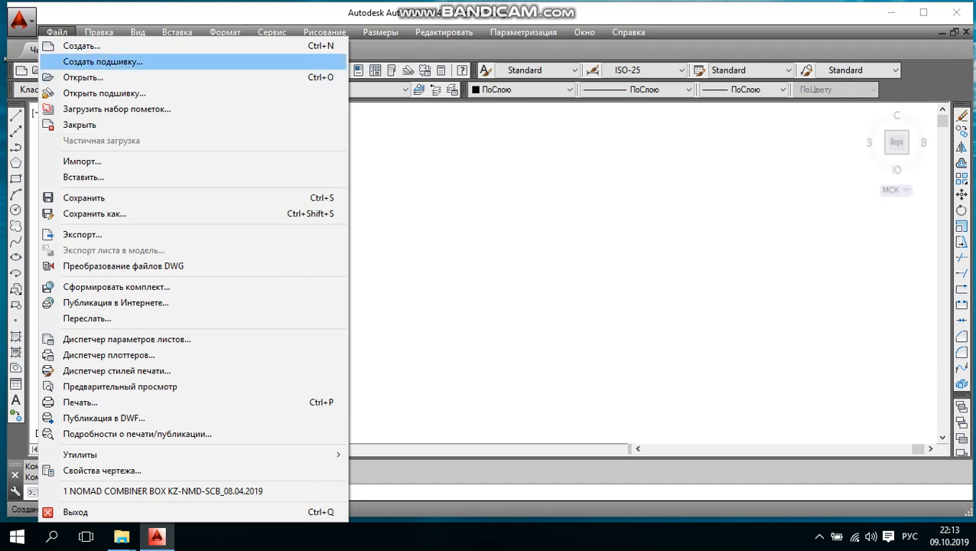
pyautogui.moveTo(138, 32)
pyautogui.press('Right')
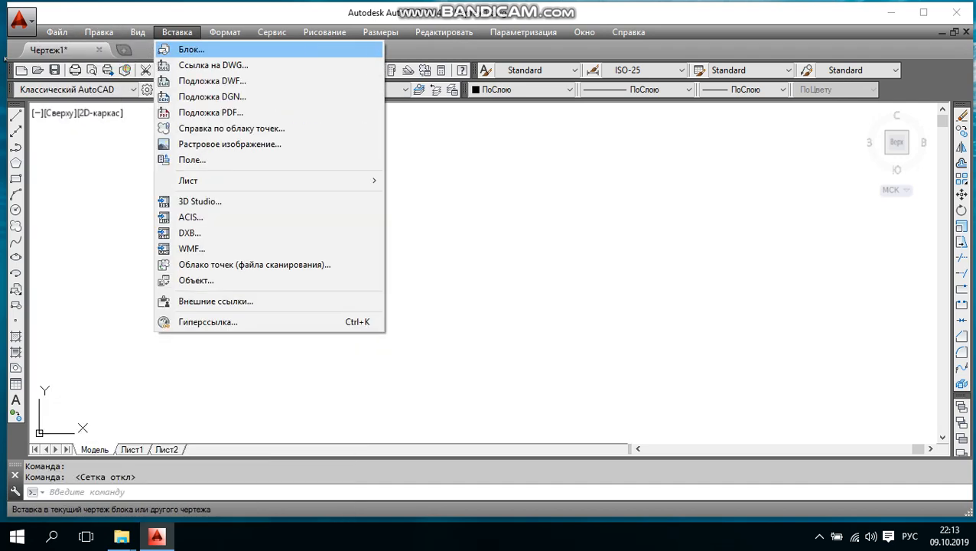
pyautogui.moveTo(271, 31)
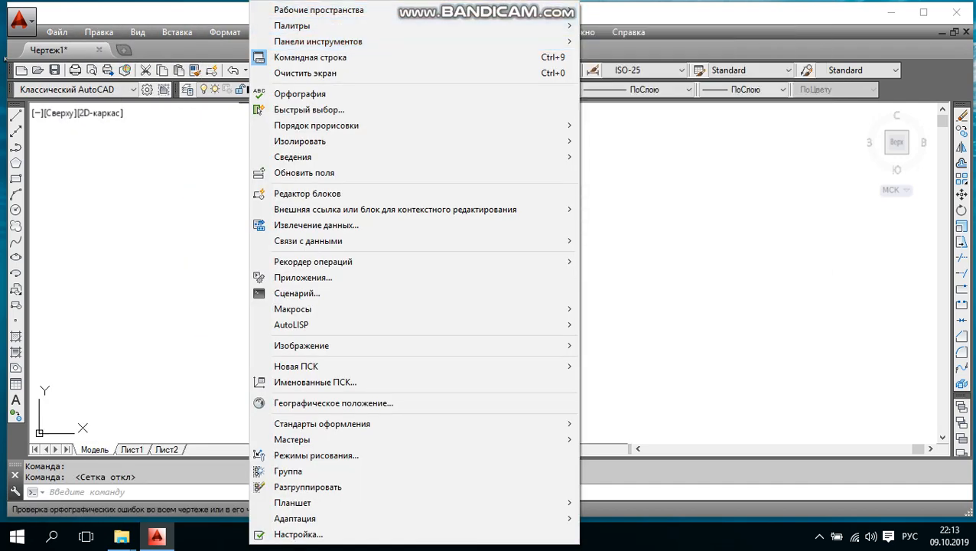
pyautogui.click(192, 194)
pyautogui.click(324, 32)
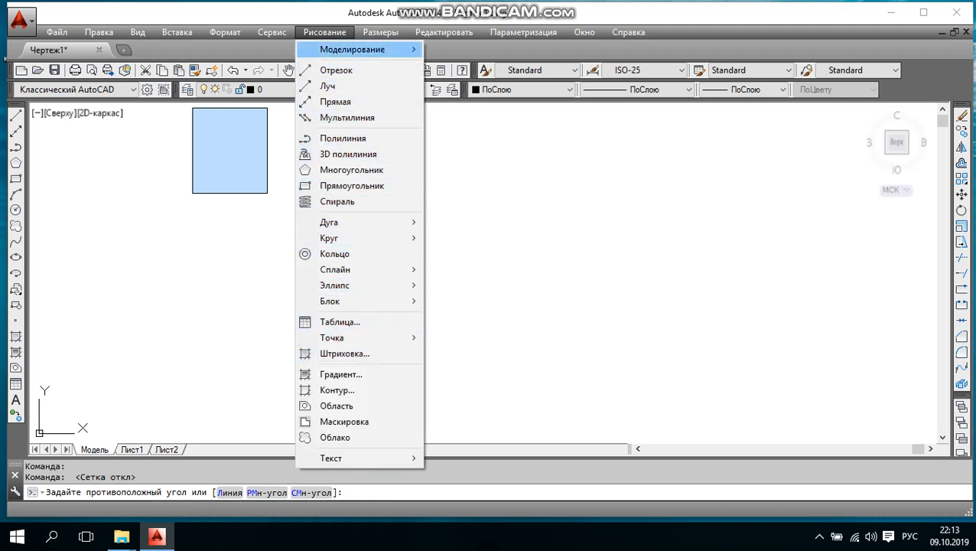
pyautogui.moveTo(380, 33)
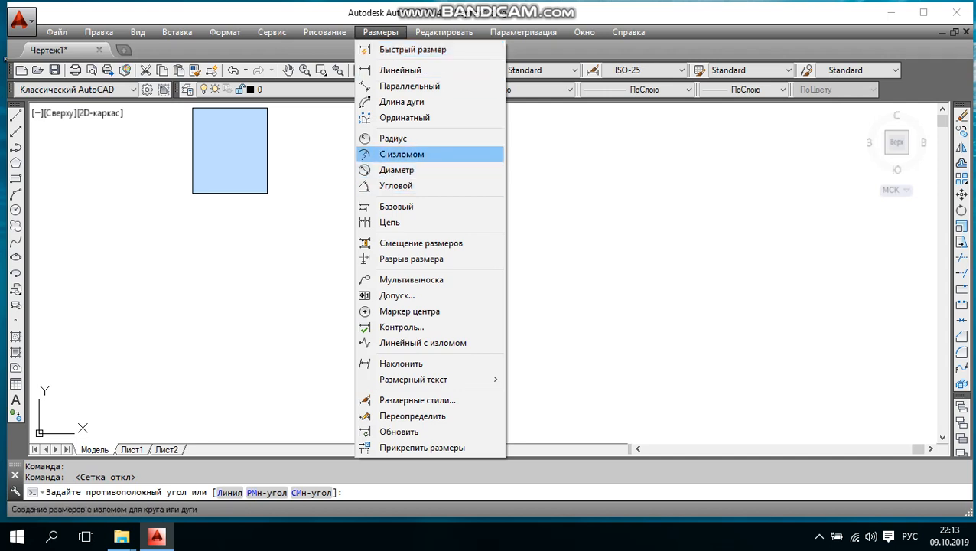
pyautogui.moveTo(444, 30)
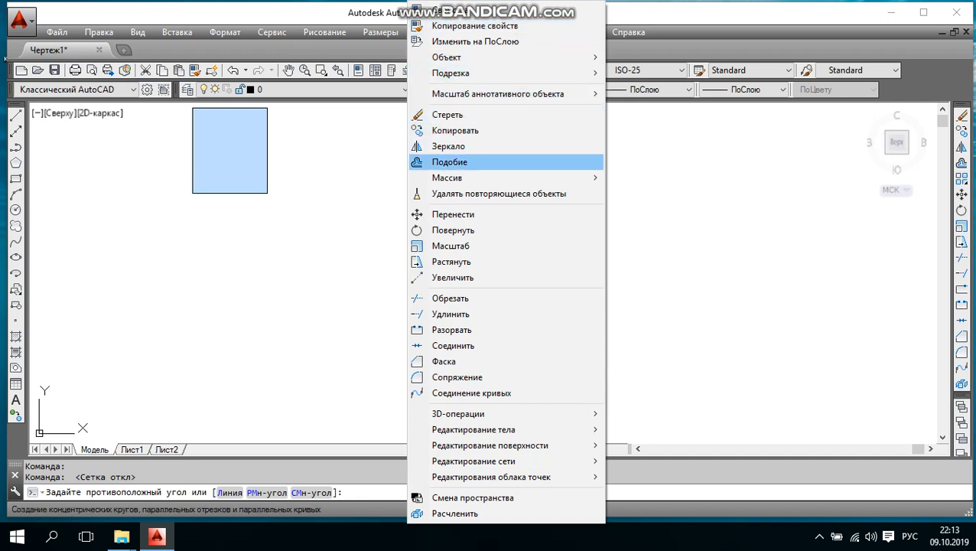
pyautogui.click(306, 218)
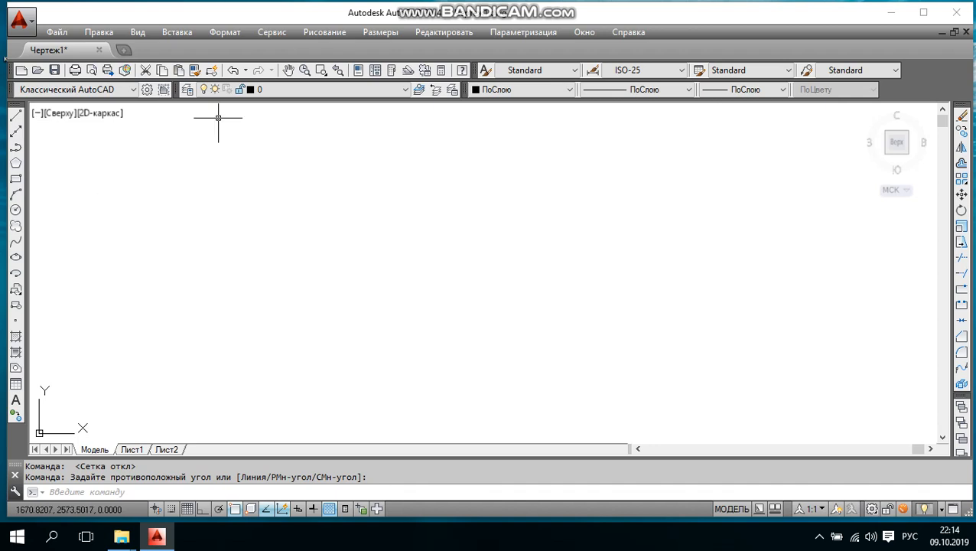
pyautogui.click(325, 31)
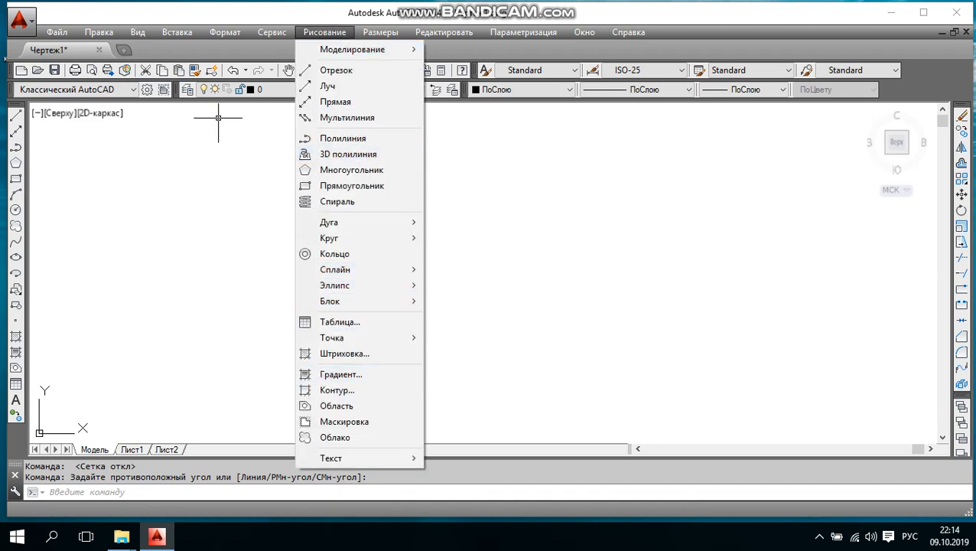
pyautogui.moveTo(445, 31)
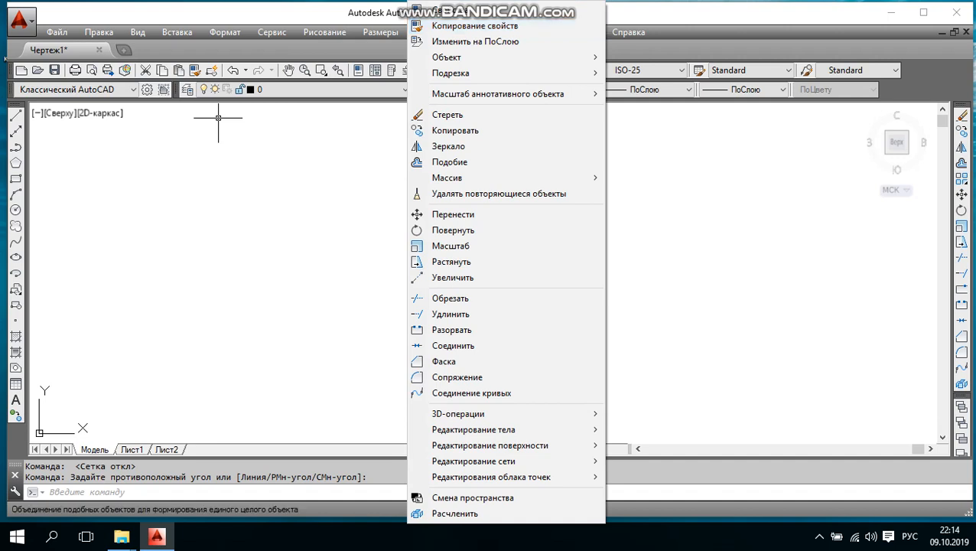
pyautogui.moveTo(324, 31)
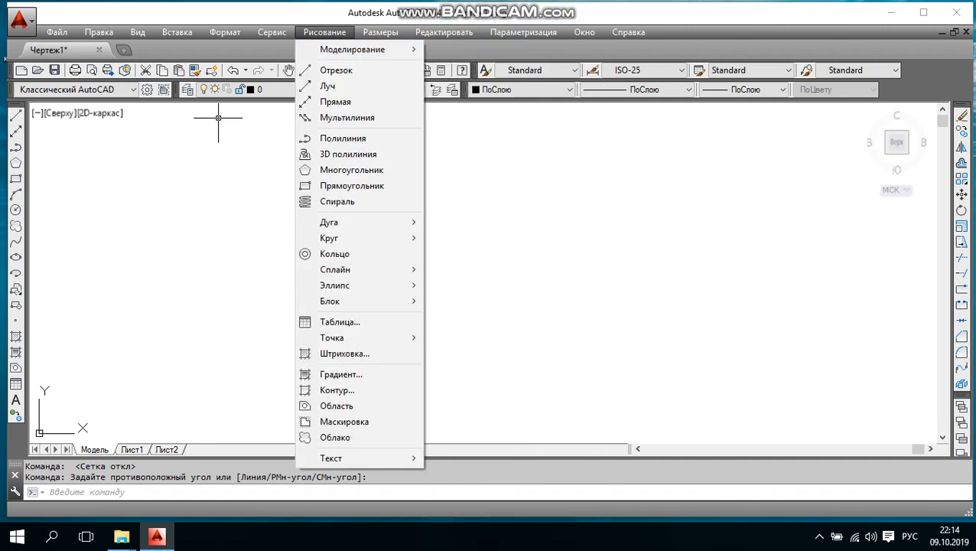
# Draw a horizontal line 297 long to the right from a free point, with Ortho mode on.
pyautogui.click(16, 116)
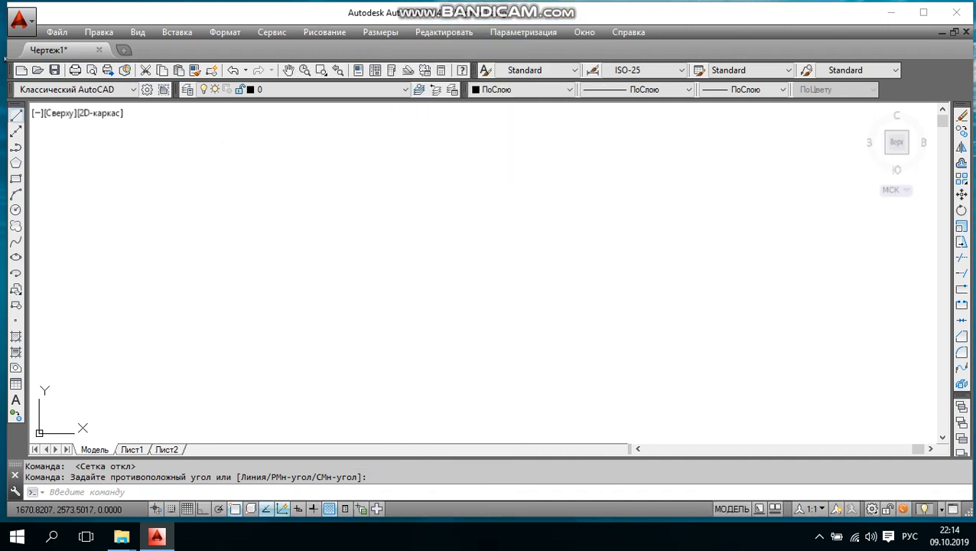
pyautogui.click(16, 116)
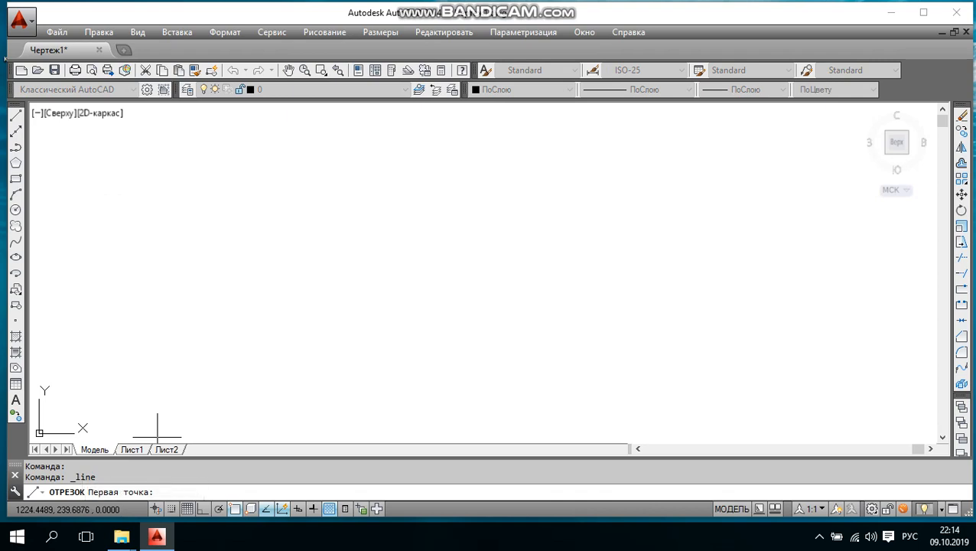
pyautogui.click(223, 218)
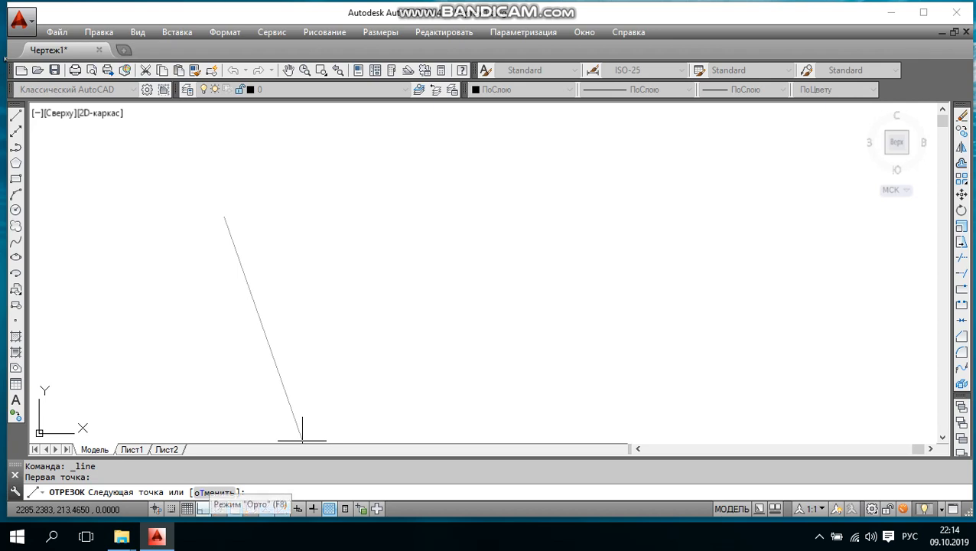
pyautogui.click(203, 508)
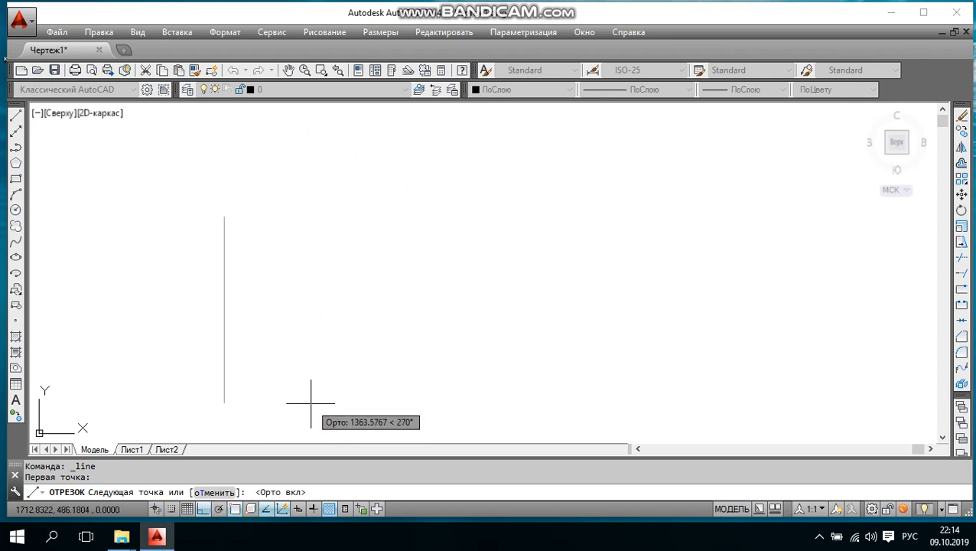
pyautogui.press('F8')
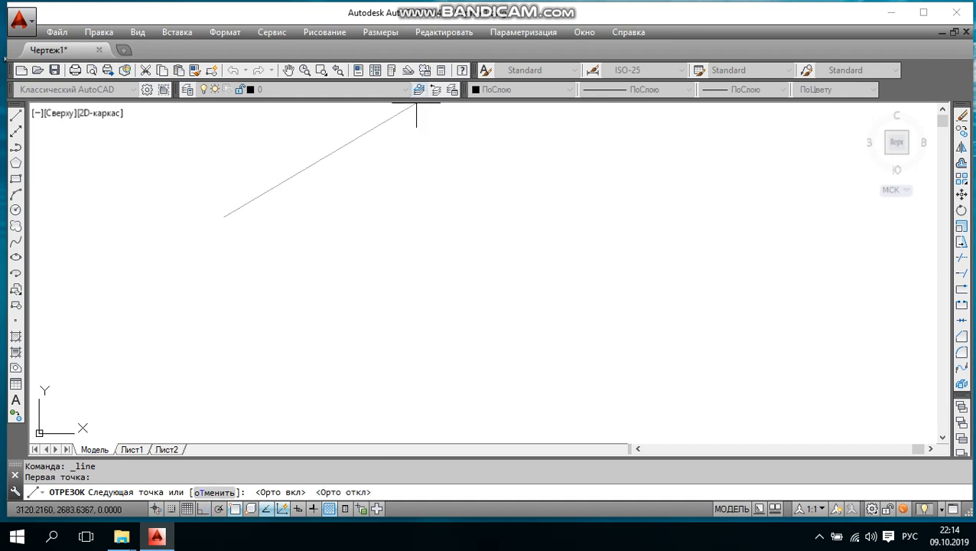
pyautogui.click(204, 508)
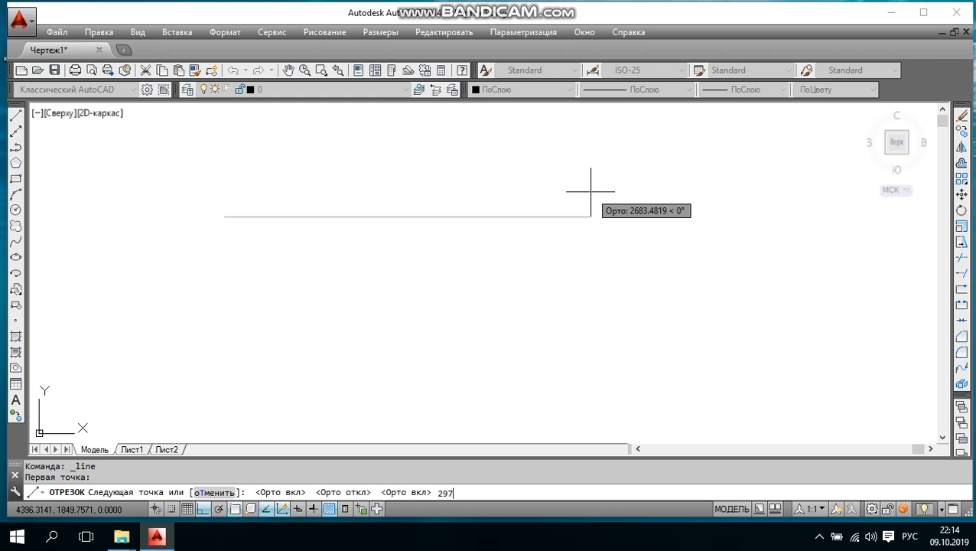
pyautogui.press('Return')
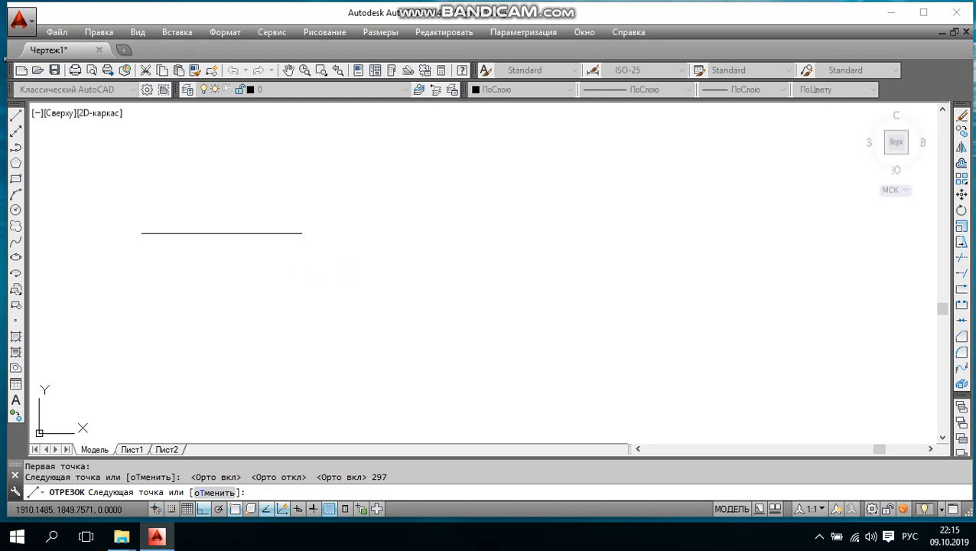
# Continue the line 210 straight down from the right end of the 297 line.
pyautogui.moveTo(277, 257); pyautogui.dragTo(436, 219, button='middle')
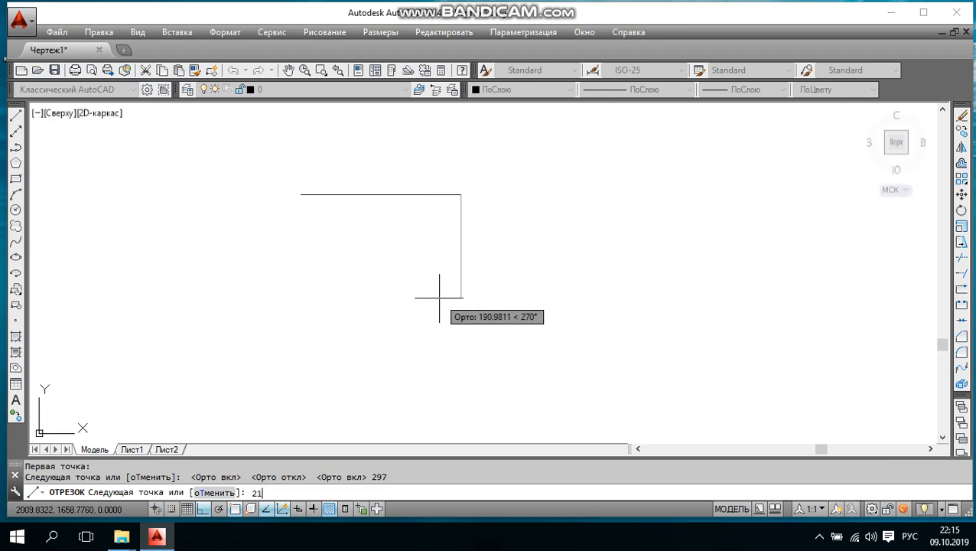
pyautogui.write('0')
pyautogui.press('Return')
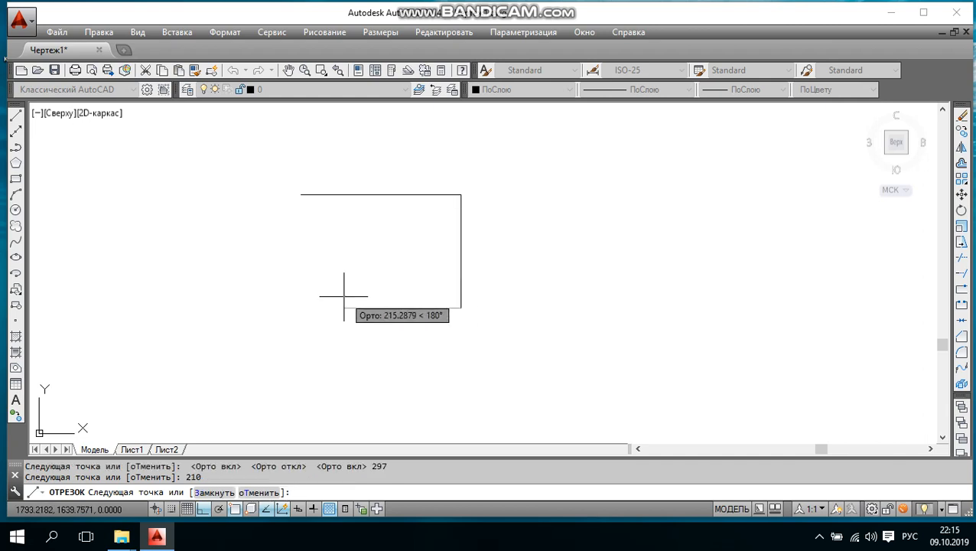
# Try a 297 bottom edge to the left and a 210 left edge upward, and undo both segments.
pyautogui.write('297')
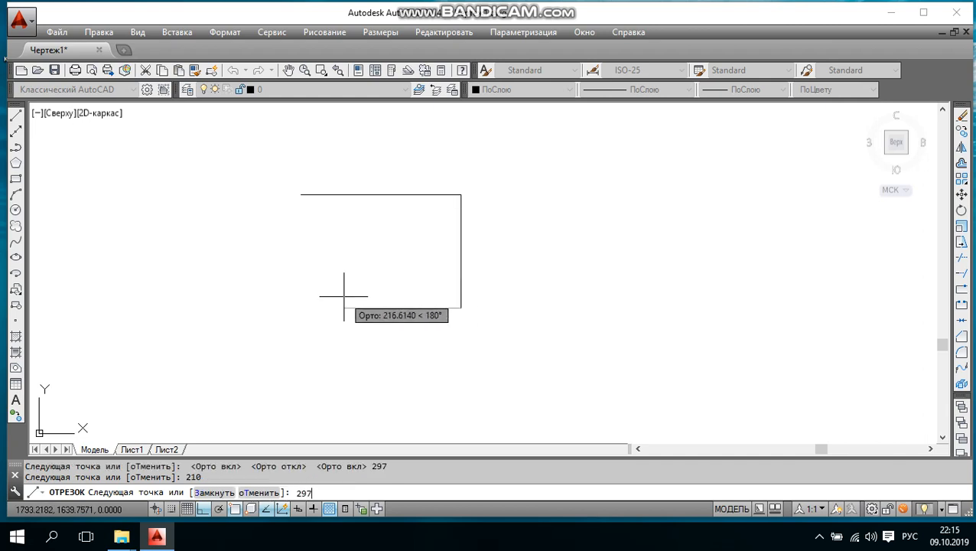
pyautogui.press('Return')
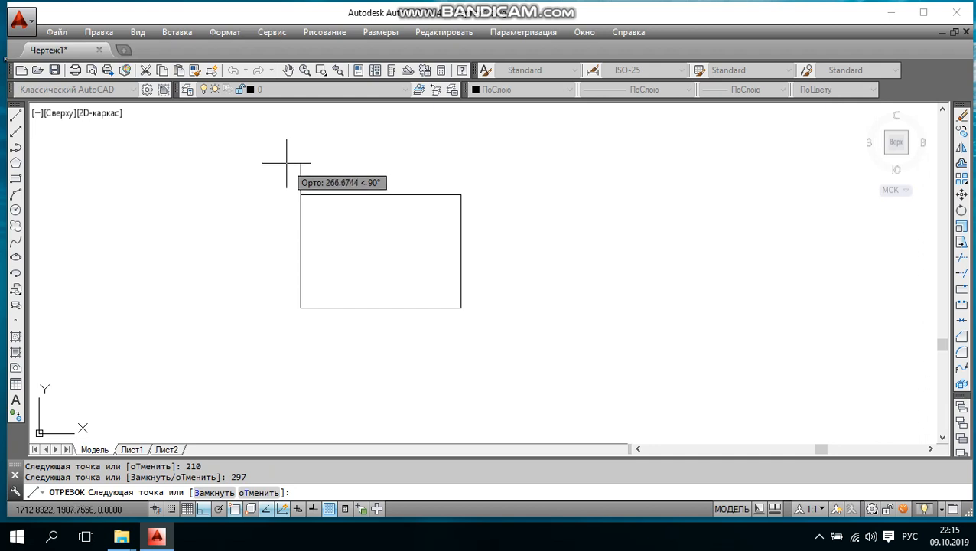
pyautogui.write('210')
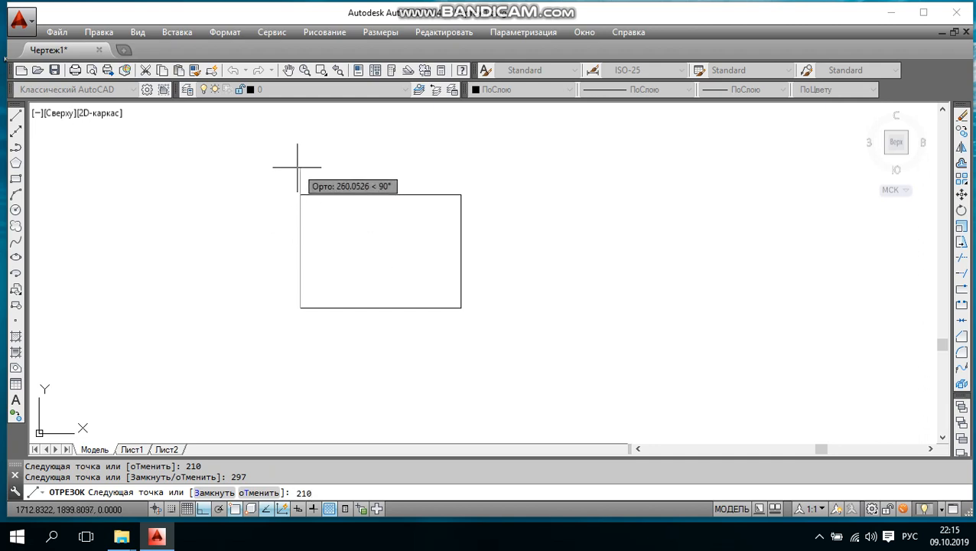
pyautogui.press('Return')
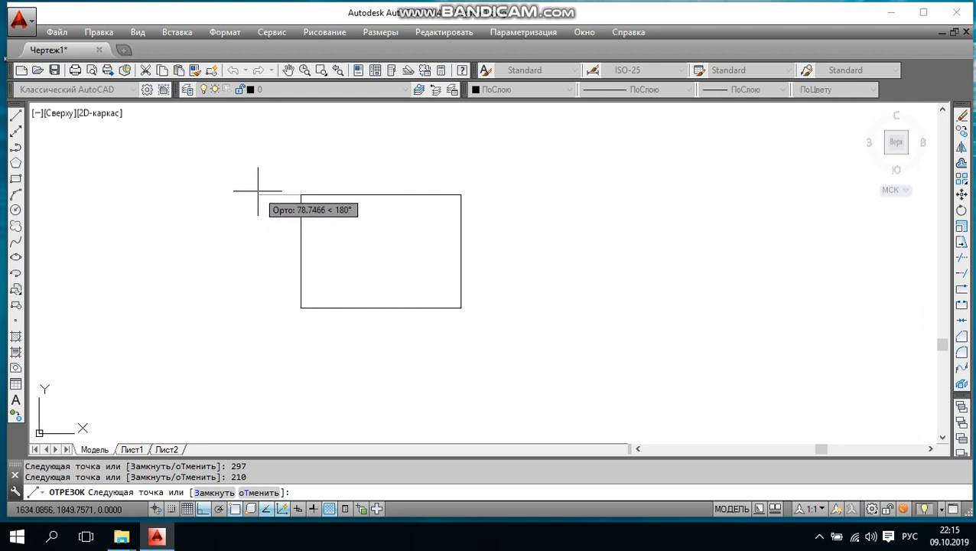
pyautogui.hotkey('ctrl', 'z')
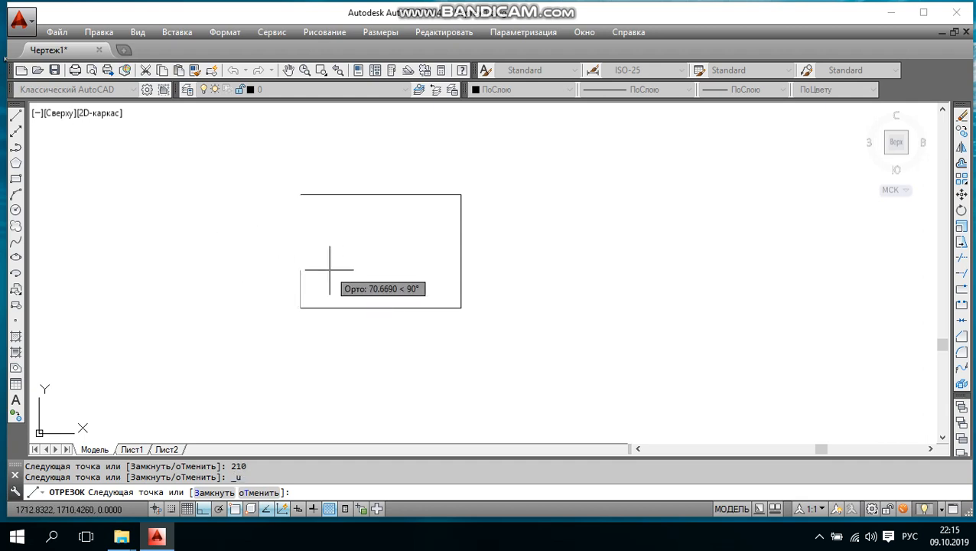
pyautogui.hotkey('ctrl', 'z')
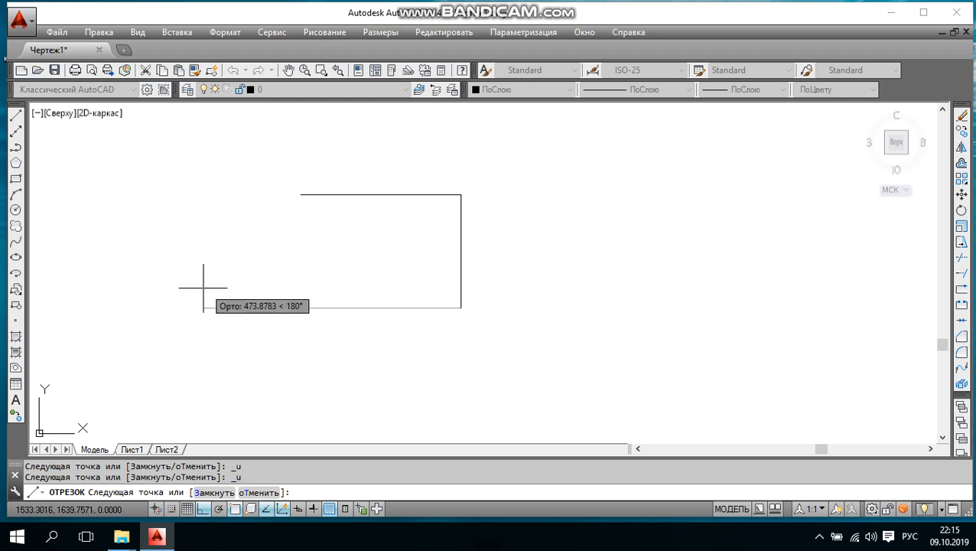
# Complete the sheet outline with a 297 bottom edge to the left and a 210 left edge upward, ending the Line command.
pyautogui.write('29')
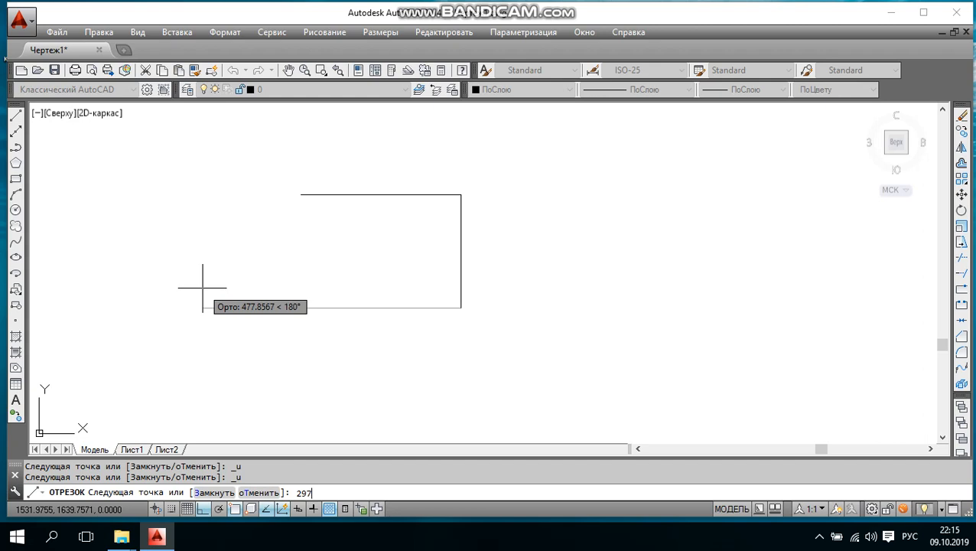
pyautogui.write('7')
pyautogui.press('Return')
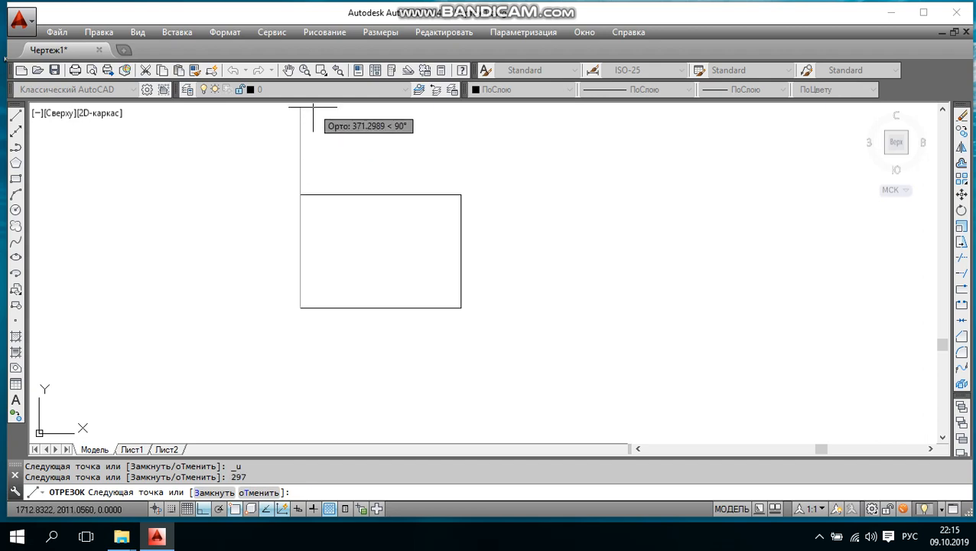
pyautogui.write('210')
pyautogui.press('Return')
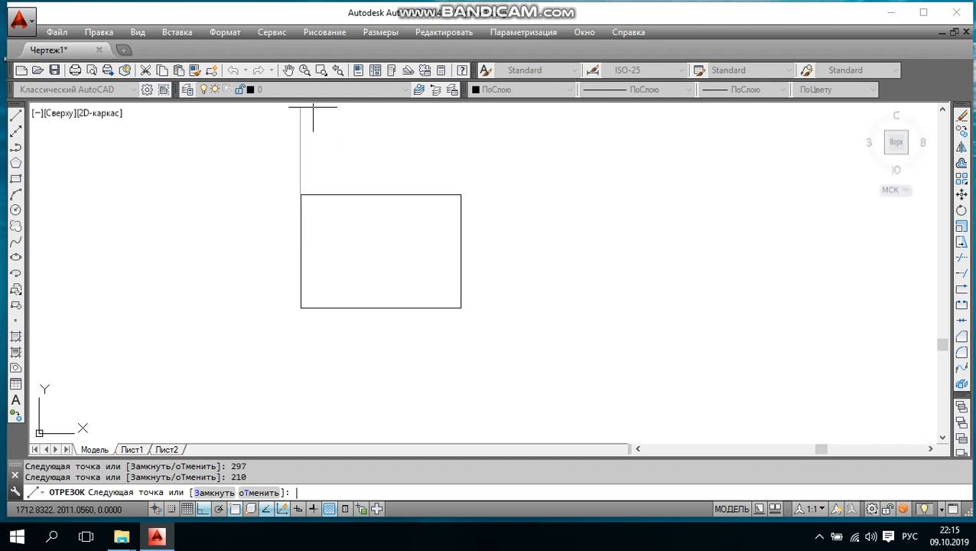
pyautogui.moveTo(500, 217); pyautogui.dragTo(565, 273, button='middle')
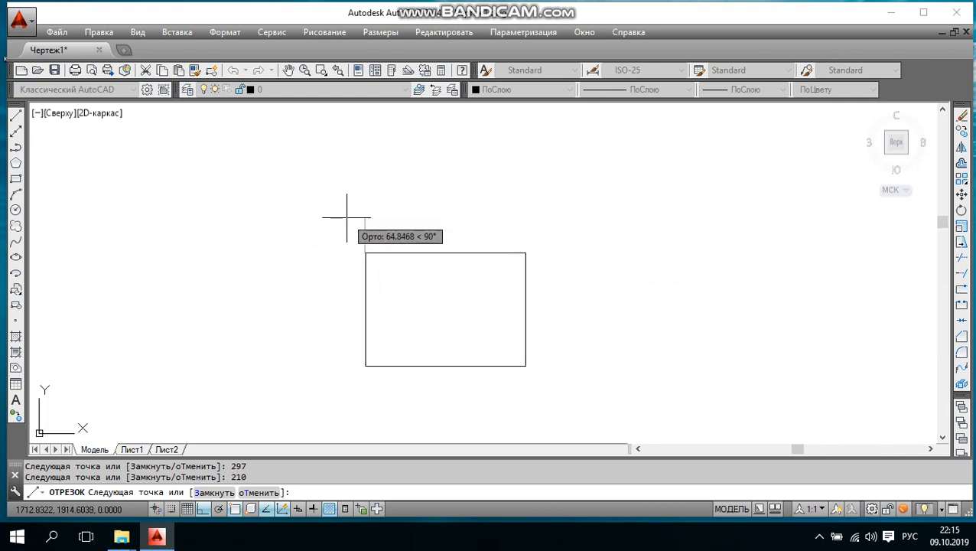
pyautogui.press('Escape')
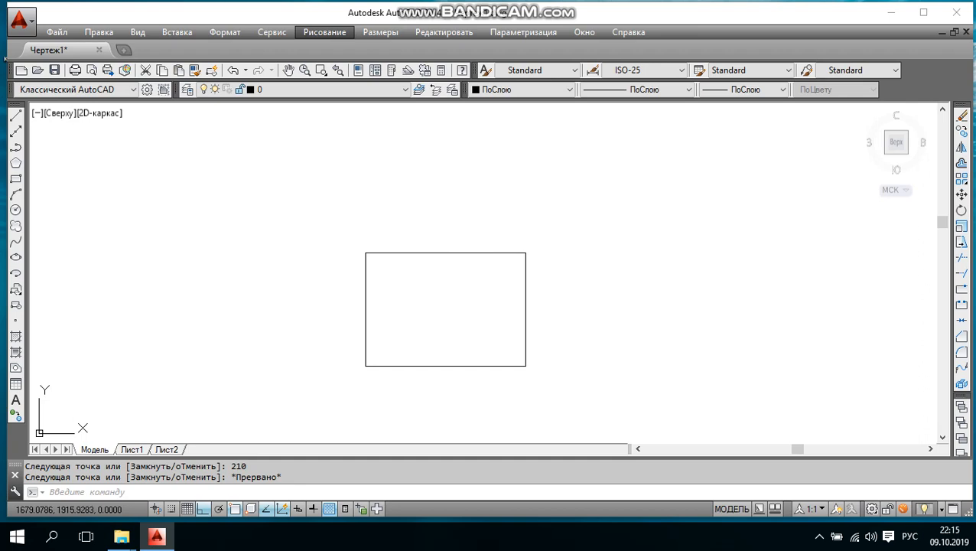
# Offset the top, right and bottom edges of the sheet outline inward by 5.
pyautogui.moveTo(388, 244); pyautogui.dragTo(346, 190, button='middle')
pyautogui.scroll(2, 338, 198)
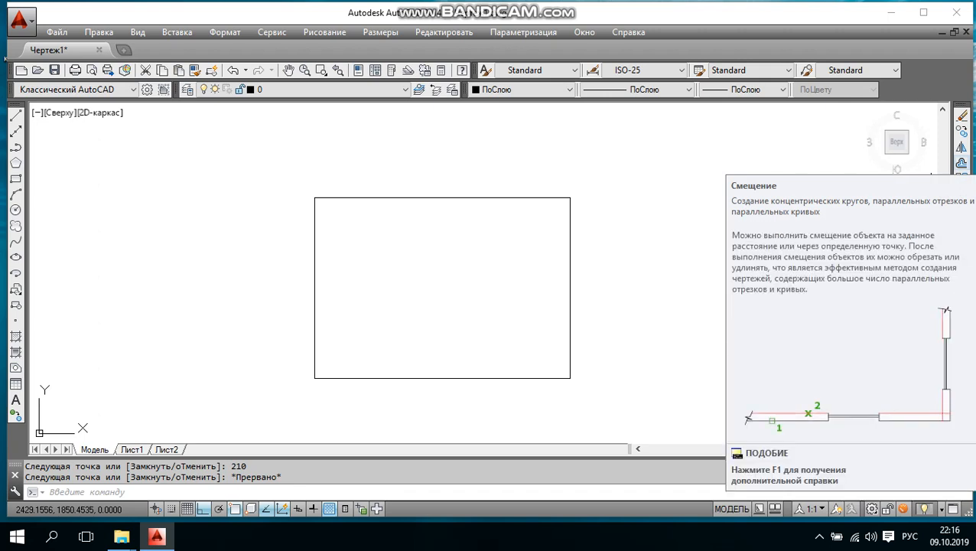
pyautogui.click(961, 163)
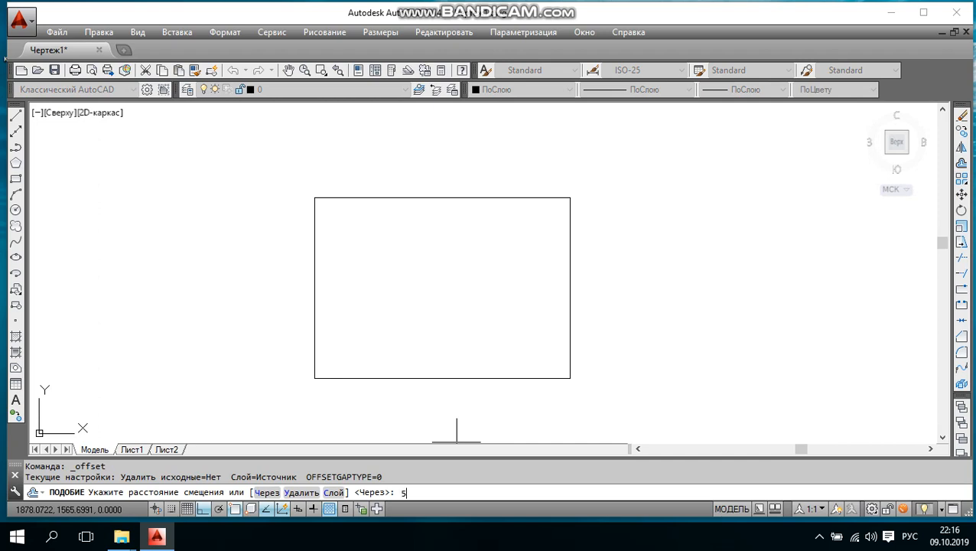
pyautogui.press('Return')
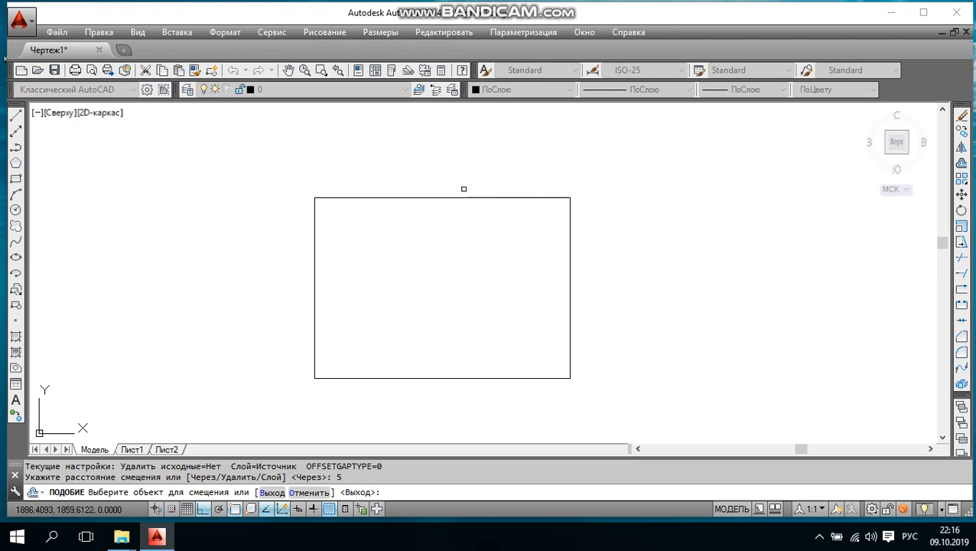
pyautogui.click(457, 197)
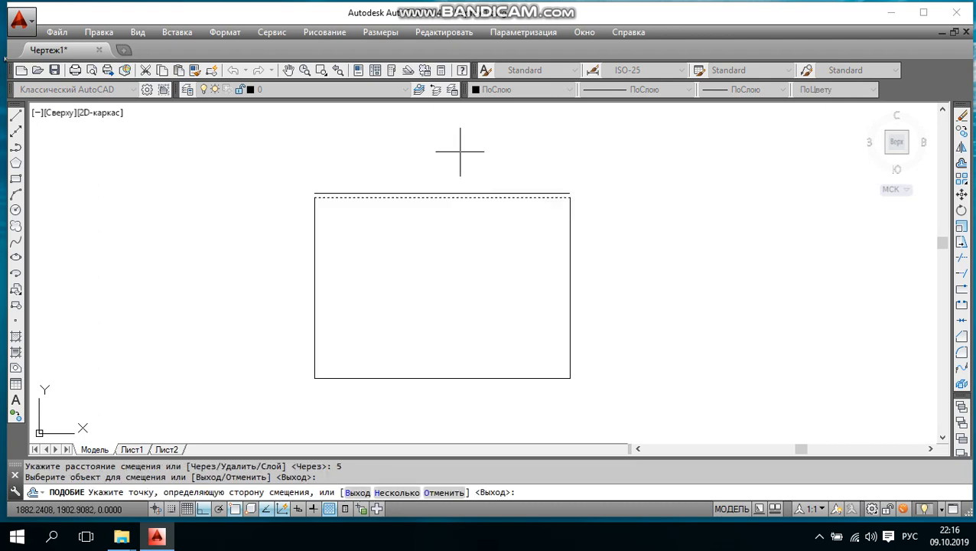
pyautogui.click(443, 245)
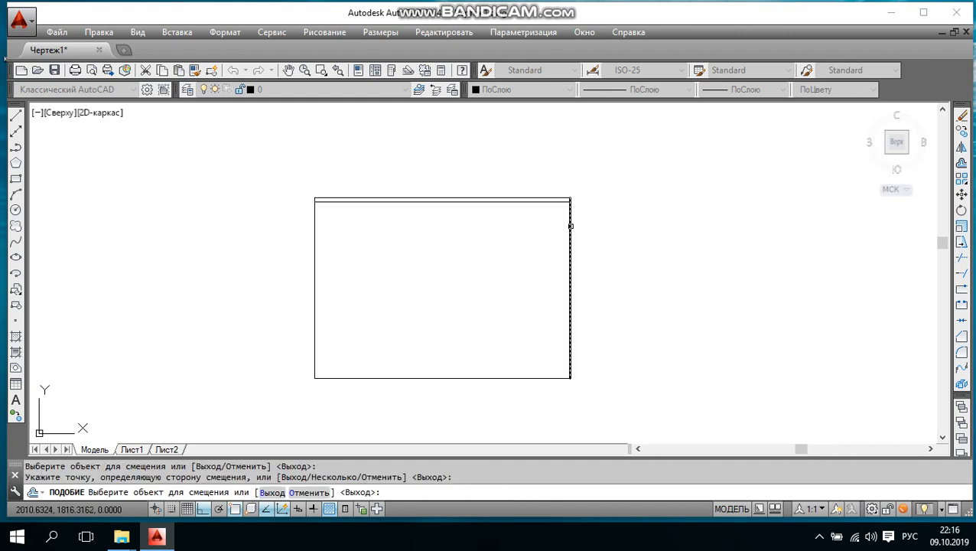
pyautogui.click(570, 226)
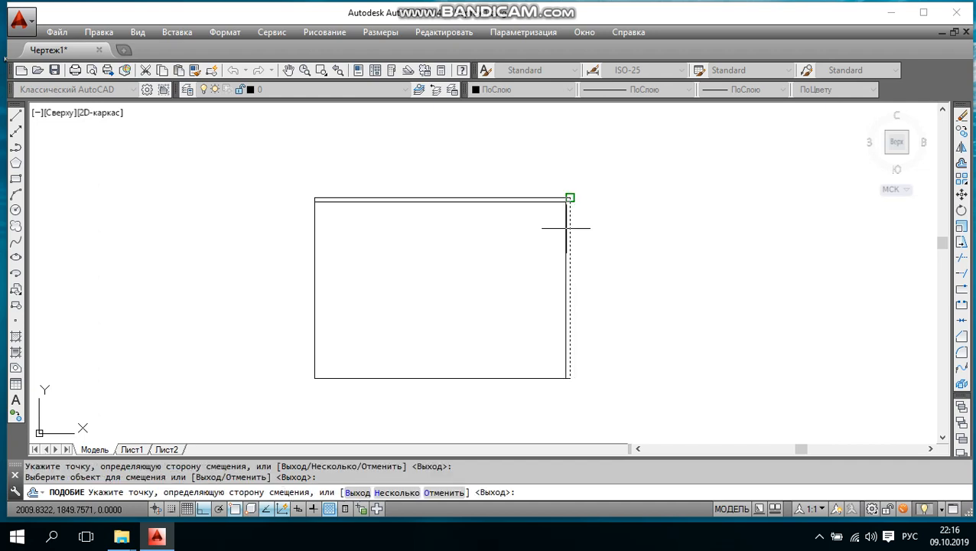
pyautogui.click(497, 244)
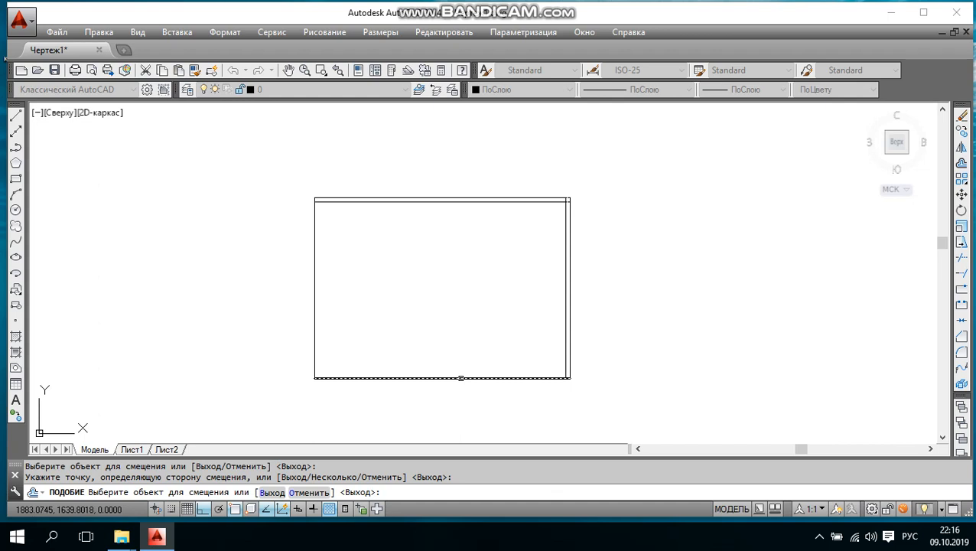
pyautogui.click(461, 378)
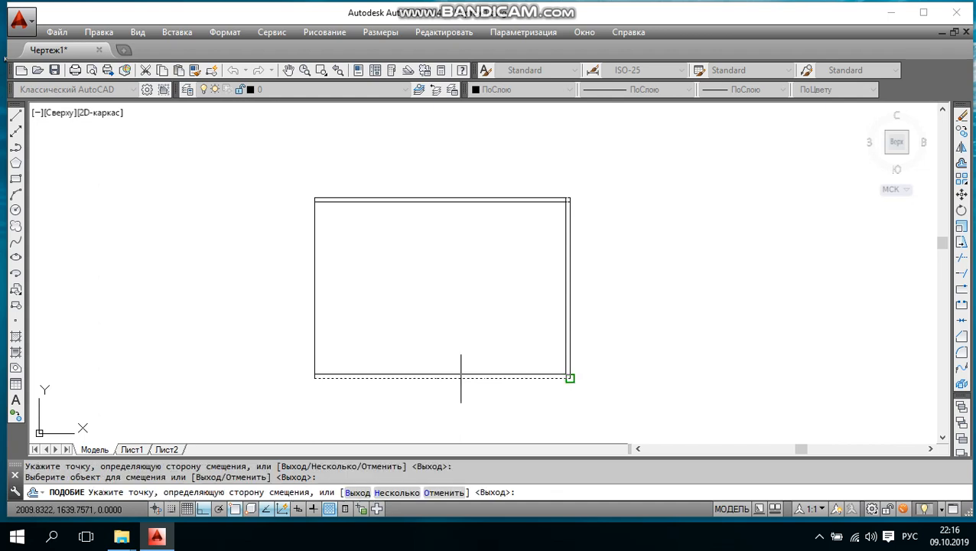
pyautogui.click(469, 303)
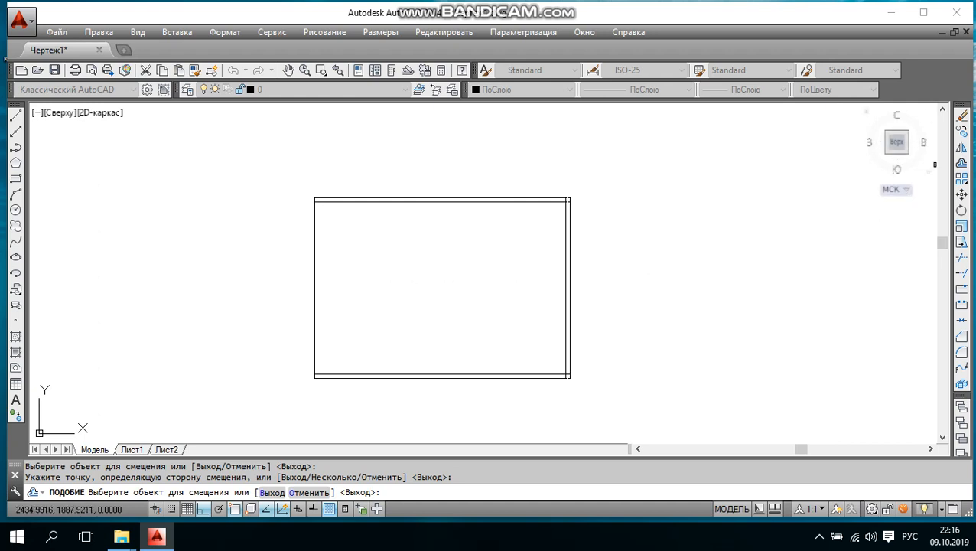
# Offset the left edge of the sheet outline inward by 20 and end the Offset command.
pyautogui.click(961, 163)
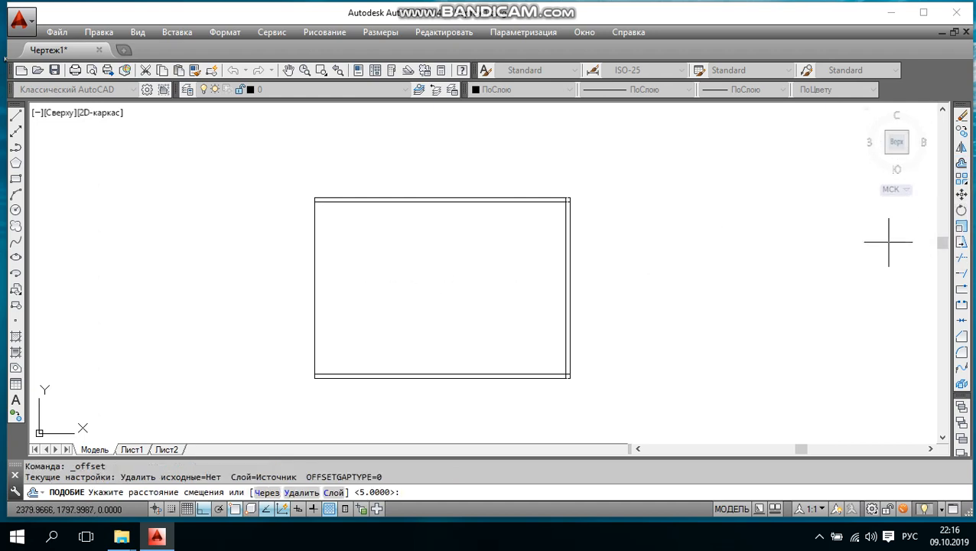
pyautogui.write('20')
pyautogui.press('Return')
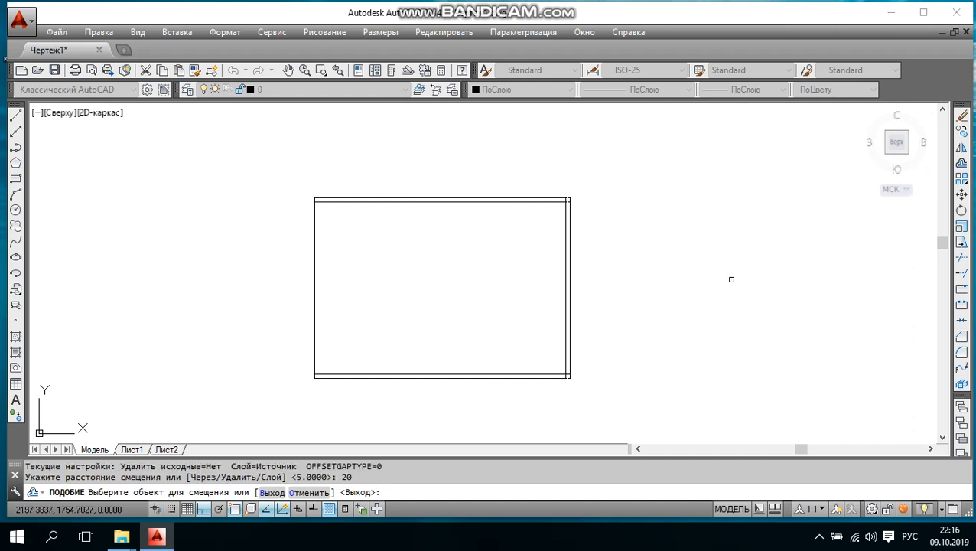
pyautogui.click(315, 217)
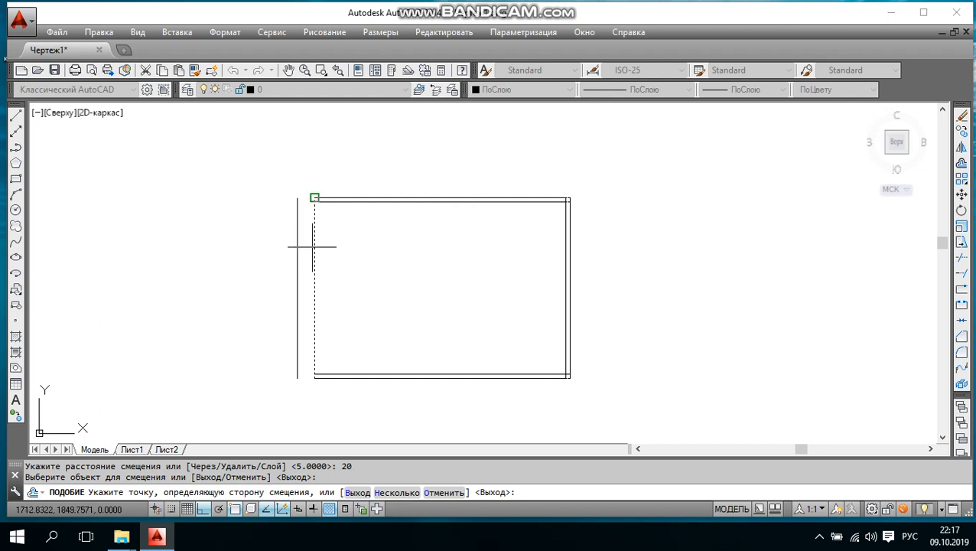
pyautogui.click(457, 258)
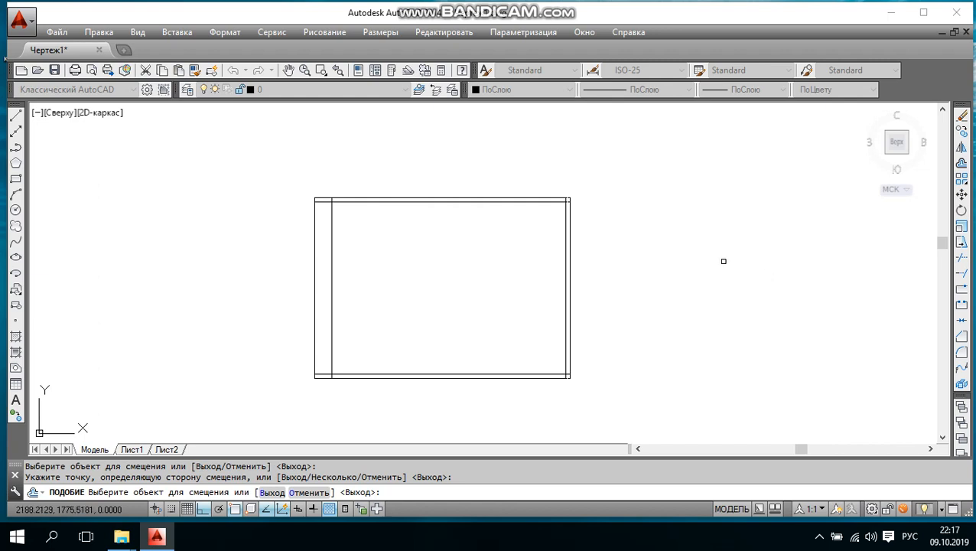
pyautogui.rightClick(719, 260)
pyautogui.click(657, 235)
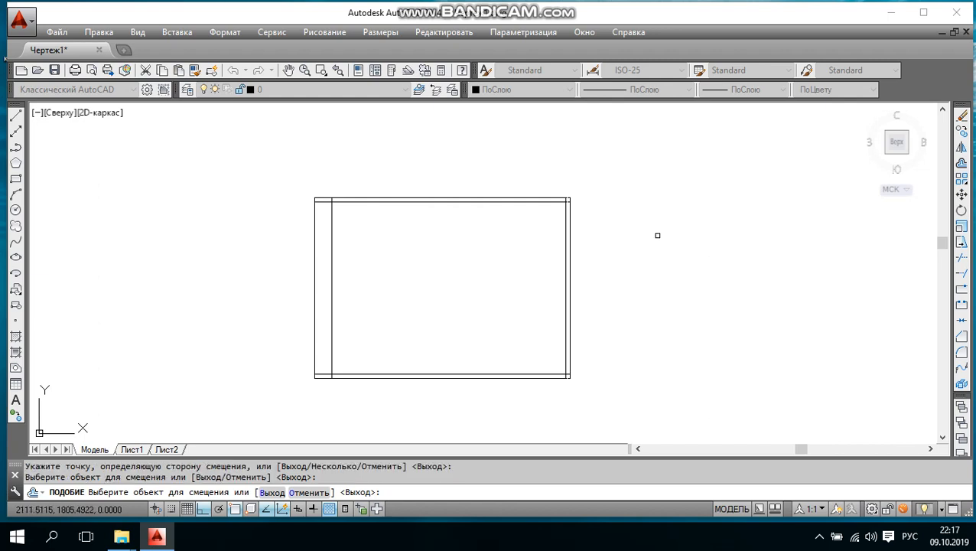
pyautogui.press('Escape')
# Below the framed sheet, draw a line 297 to the right and continue it 210 downward, with Ortho mode on.
pyautogui.moveTo(417, 189); pyautogui.dragTo(350, 135, button='middle')
pyautogui.scroll(-2, 348, 149)
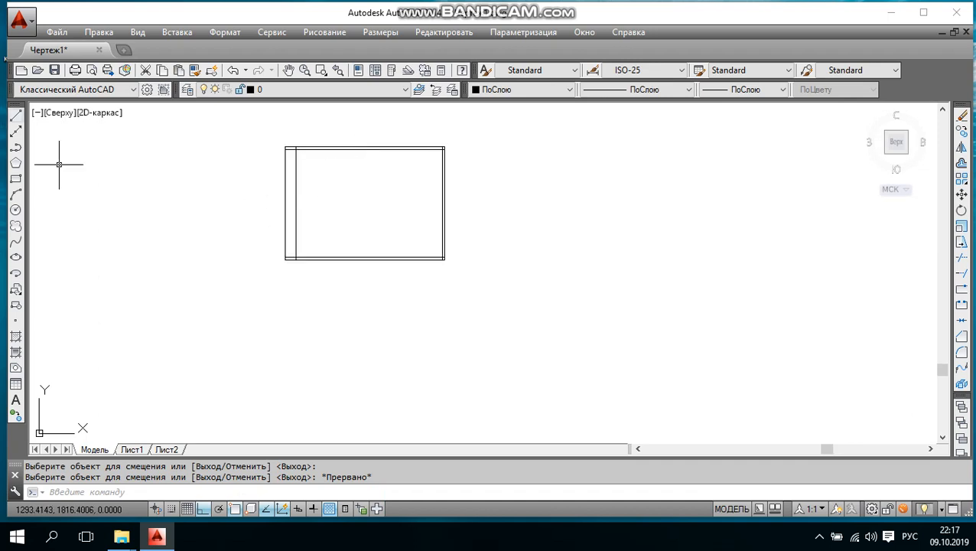
pyautogui.click(16, 115)
pyautogui.click(254, 304)
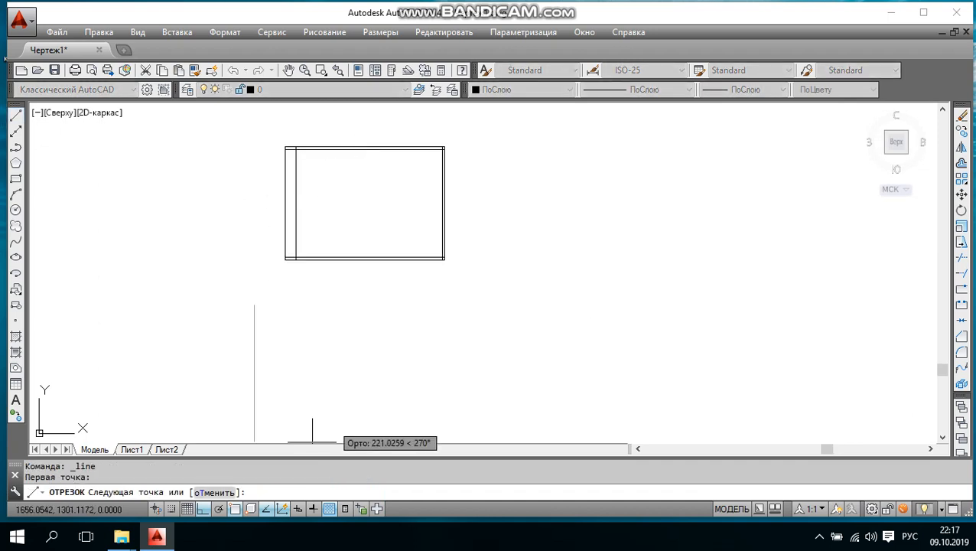
pyautogui.press('F8')
pyautogui.press('F8')
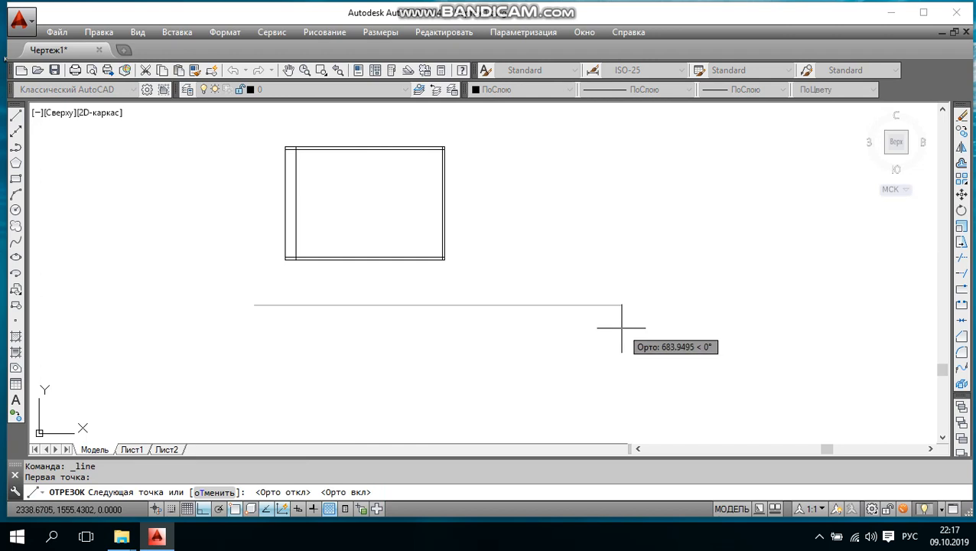
pyautogui.write('297')
pyautogui.press('Return')
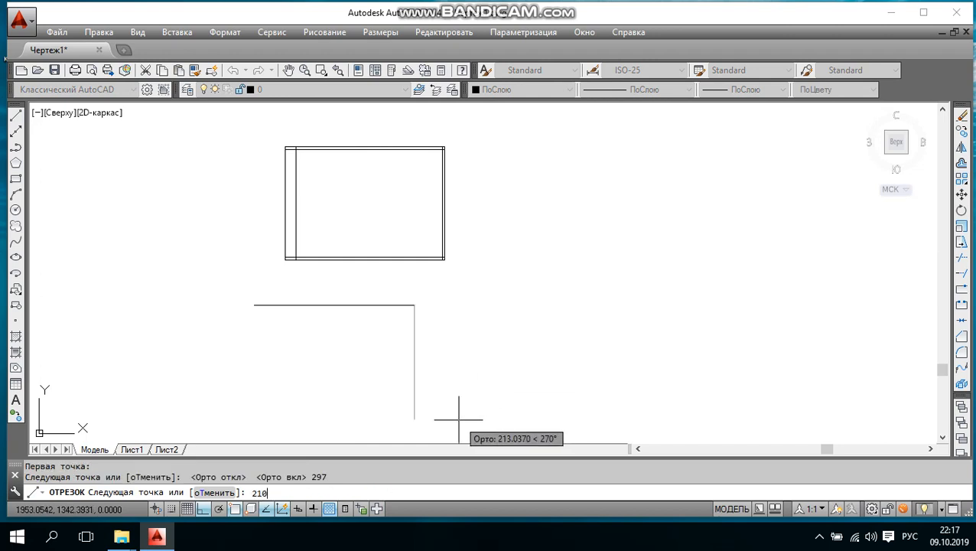
pyautogui.press('Return')
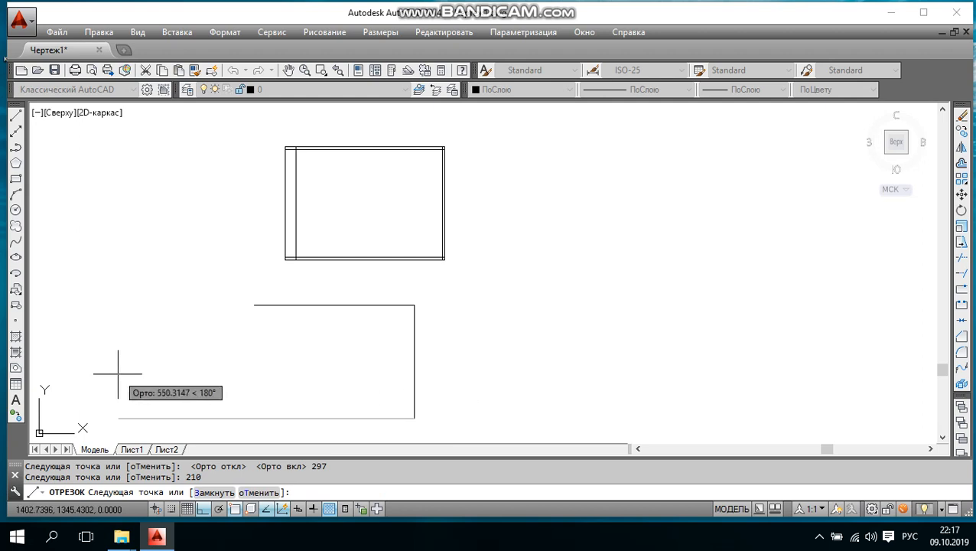
# Complete the second rectangle with a 297 bottom edge to the left and a 210 left edge upward, ending the Line command.
pyautogui.write('297')
pyautogui.press('Return')
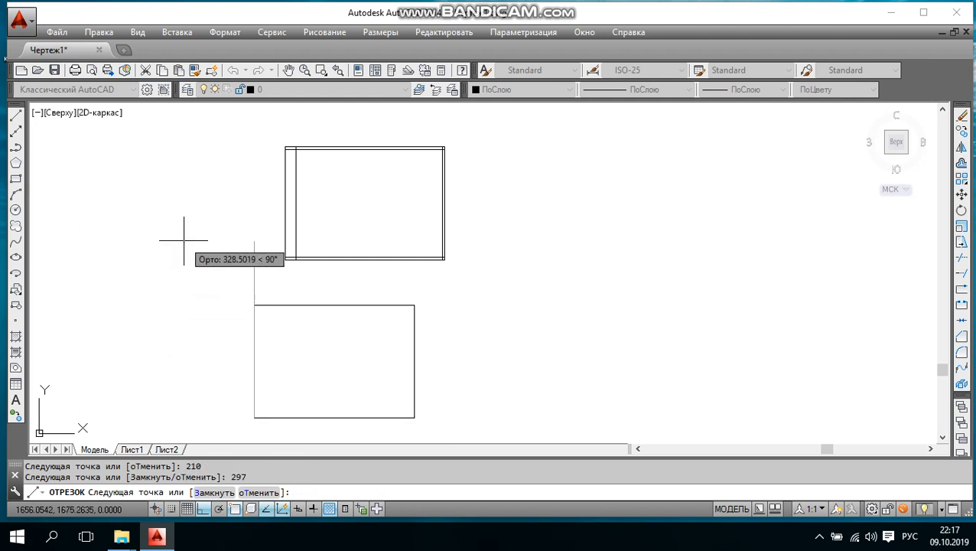
pyautogui.write('210')
pyautogui.press('Return')
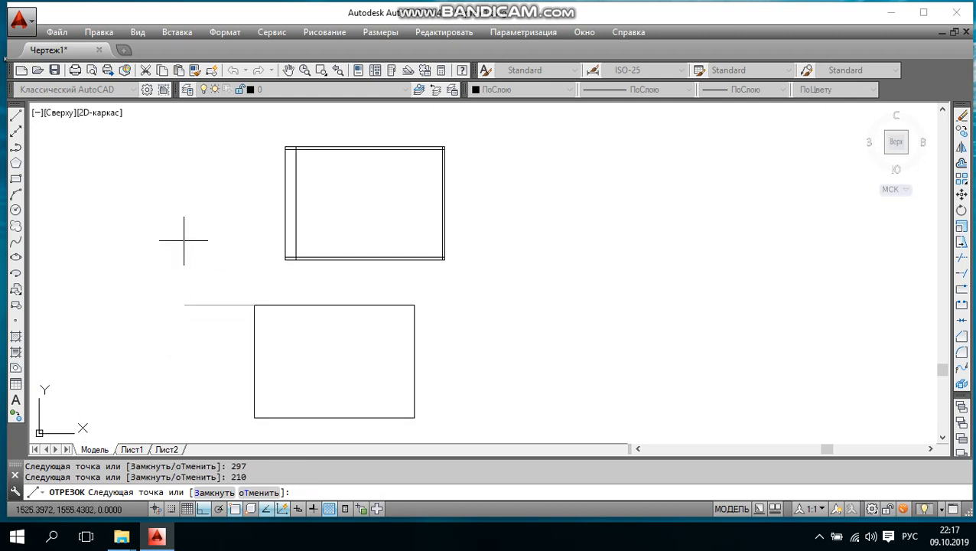
pyautogui.press('Escape')
pyautogui.scroll(2, 268, 286)
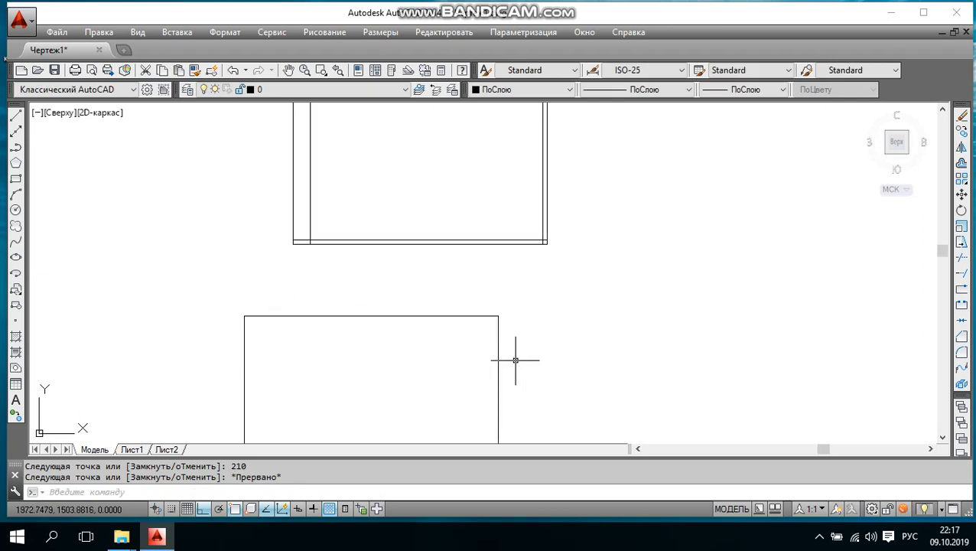
# Offset the top, right and bottom edges of the lower rectangle inward by 5.
pyautogui.moveTo(571, 153); pyautogui.dragTo(599, 42, button='middle')
pyautogui.moveTo(604, 273); pyautogui.dragTo(610, 252, button='middle')
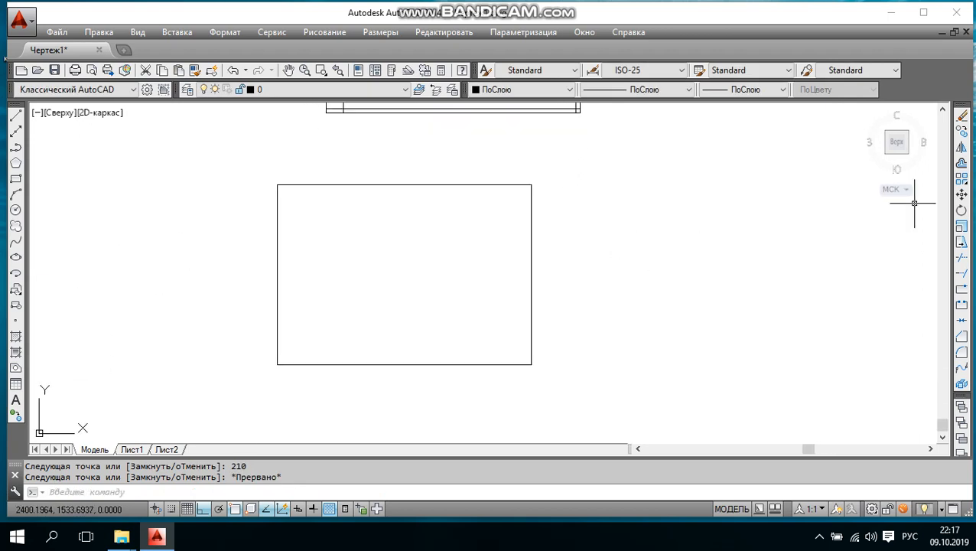
pyautogui.click(961, 163)
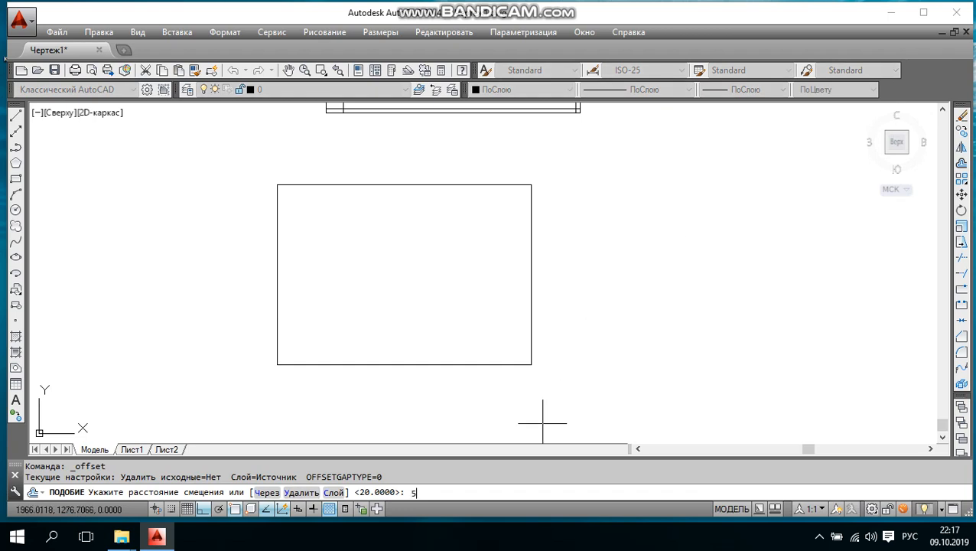
pyautogui.write('5')
pyautogui.press('Return')
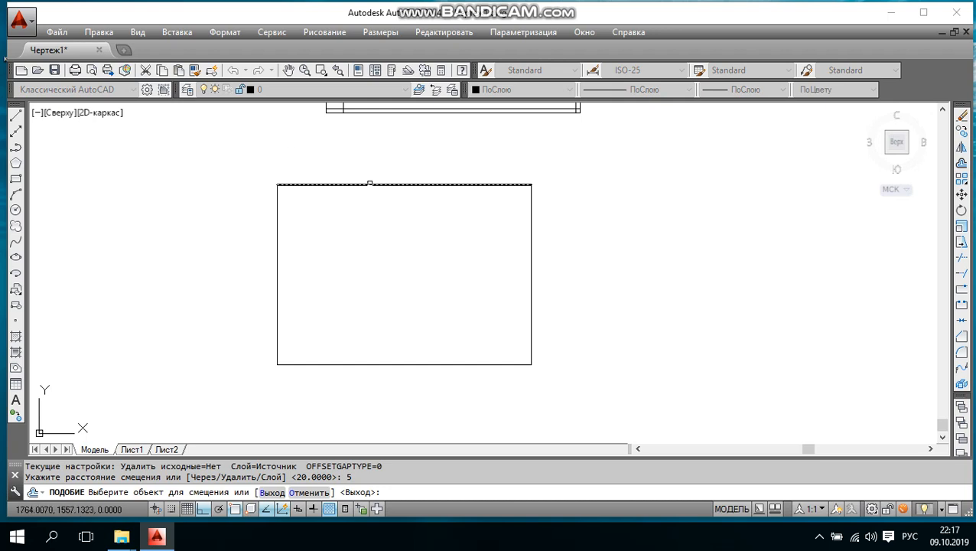
pyautogui.click(368, 185)
pyautogui.click(382, 250)
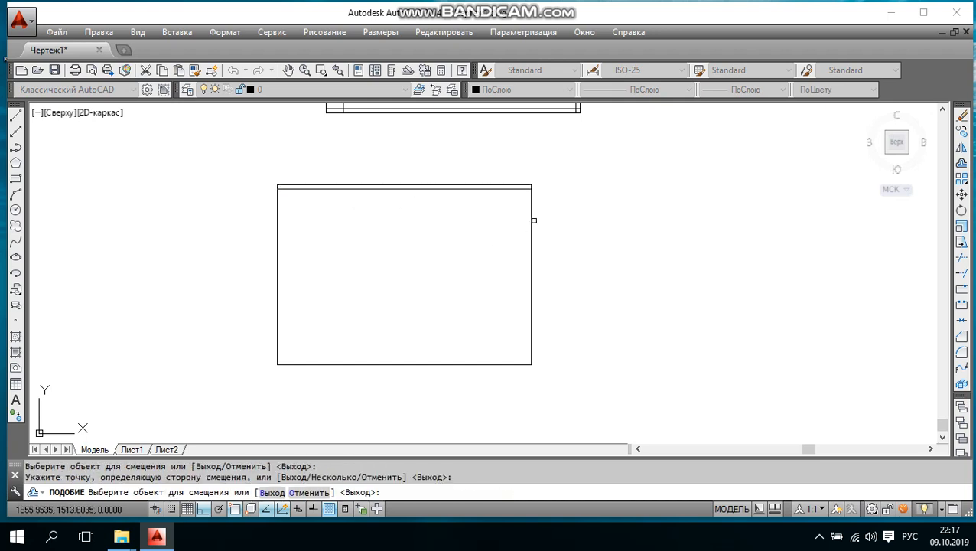
pyautogui.click(531, 219)
pyautogui.click(487, 249)
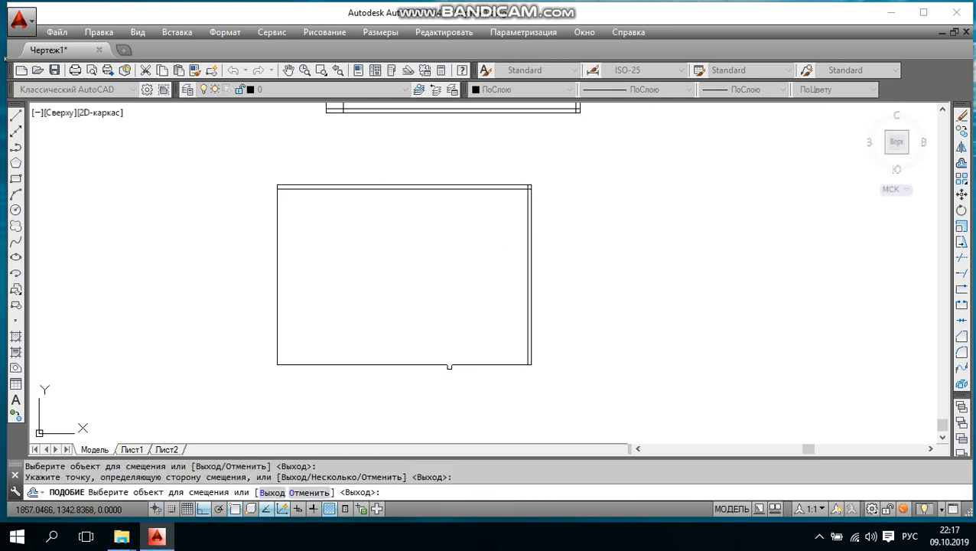
pyautogui.click(449, 366)
pyautogui.click(435, 298)
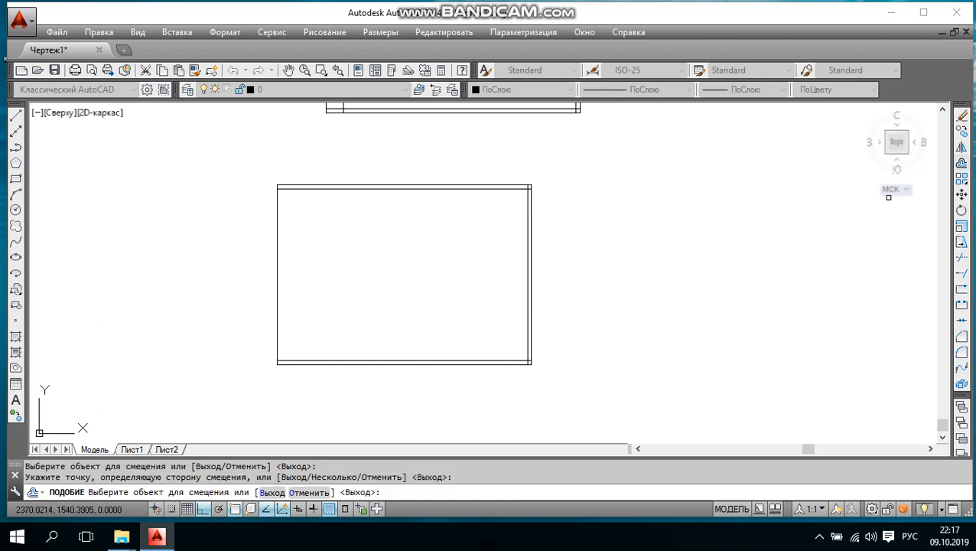
# Offset the lower rectangle's left edge inward by 20 and end the Offset command.
pyautogui.click(961, 161)
pyautogui.write('2')
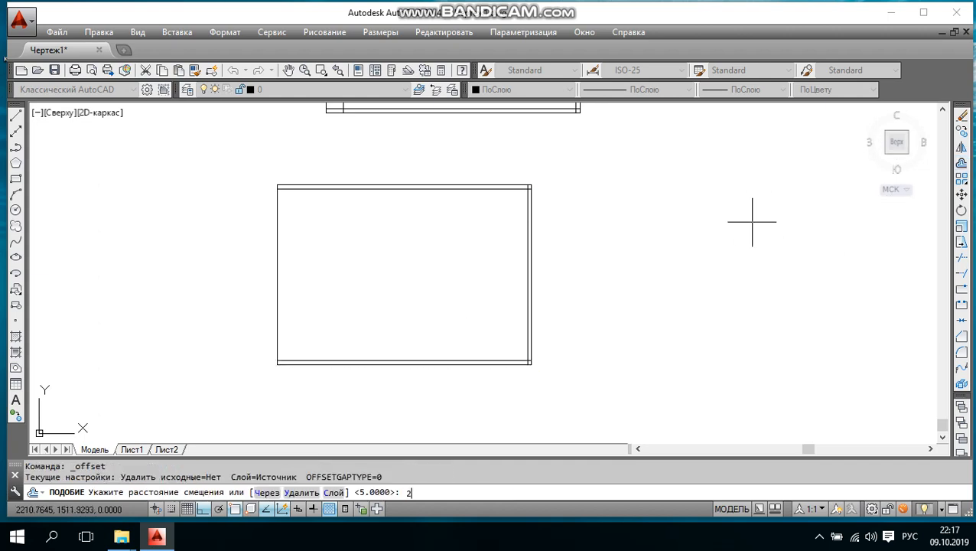
pyautogui.write('0')
pyautogui.press('Return')
pyautogui.scroll(2, 298, 292)
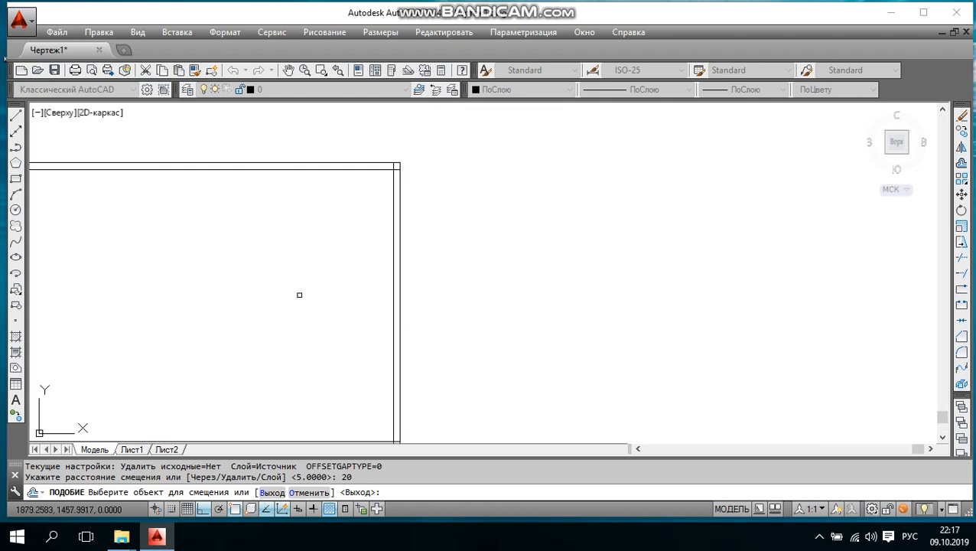
pyautogui.scroll(-3, 329, 270)
pyautogui.scroll(2, 202, 272)
pyautogui.moveTo(202, 272); pyautogui.dragTo(373, 226, button='middle')
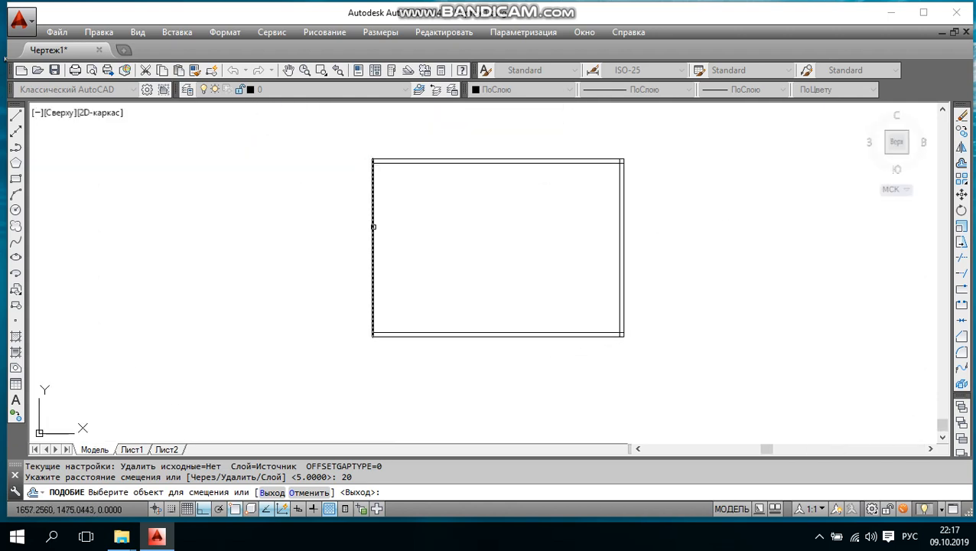
pyautogui.click(377, 221)
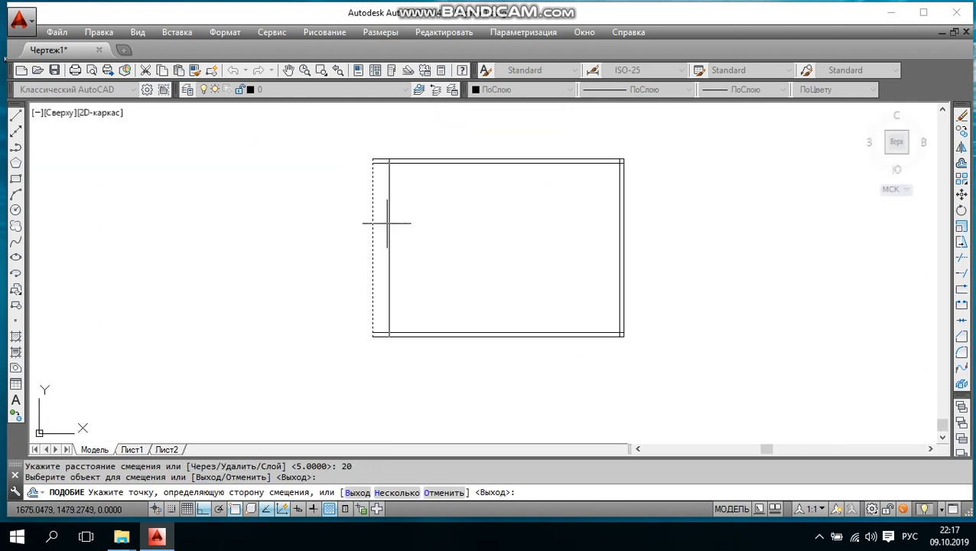
pyautogui.click(435, 233)
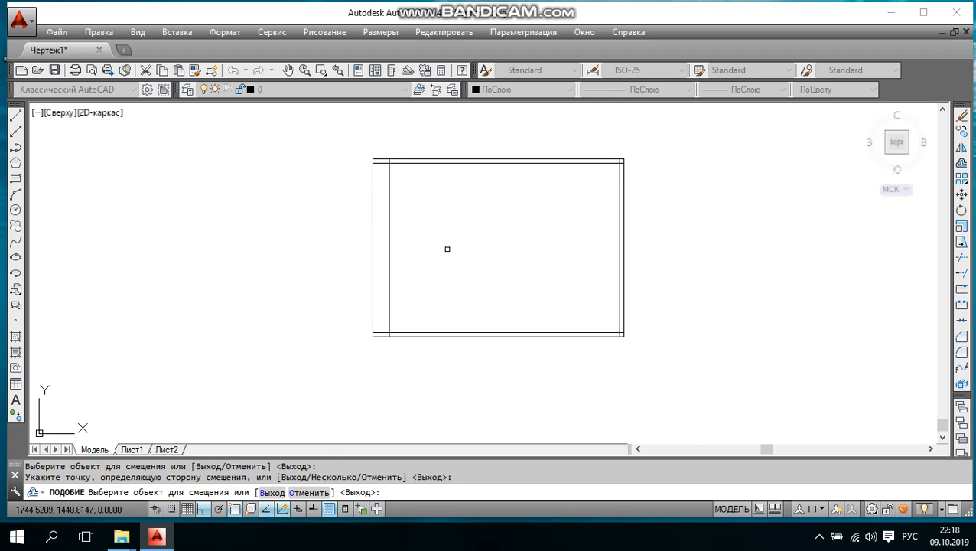
pyautogui.press('Escape')
# Start Trim with all objects as cutting edges and trim the overhanging inner frame lines at the lower sheet's upper-right corner.
pyautogui.scroll(2, 474, 161)
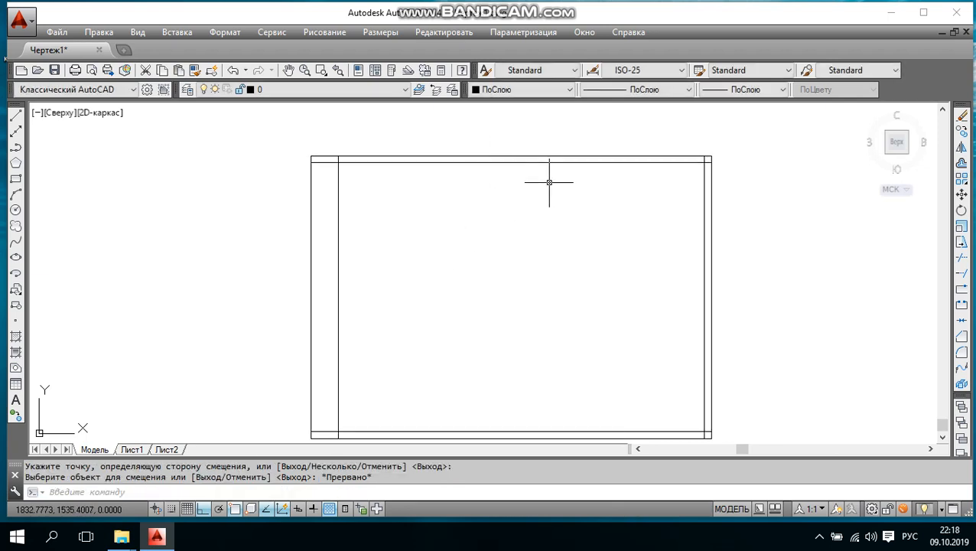
pyautogui.moveTo(562, 214); pyautogui.dragTo(526, 182, button='middle')
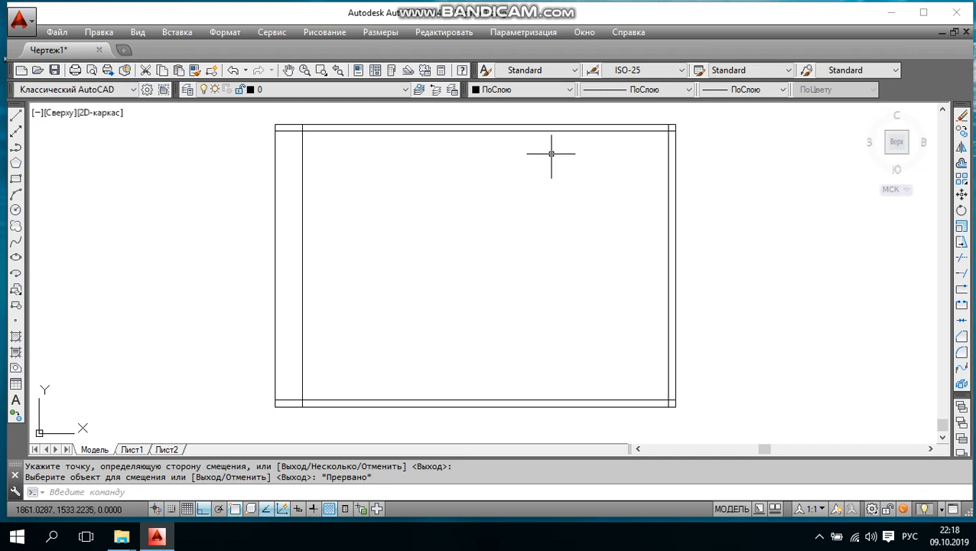
pyautogui.scroll(2, 690, 129)
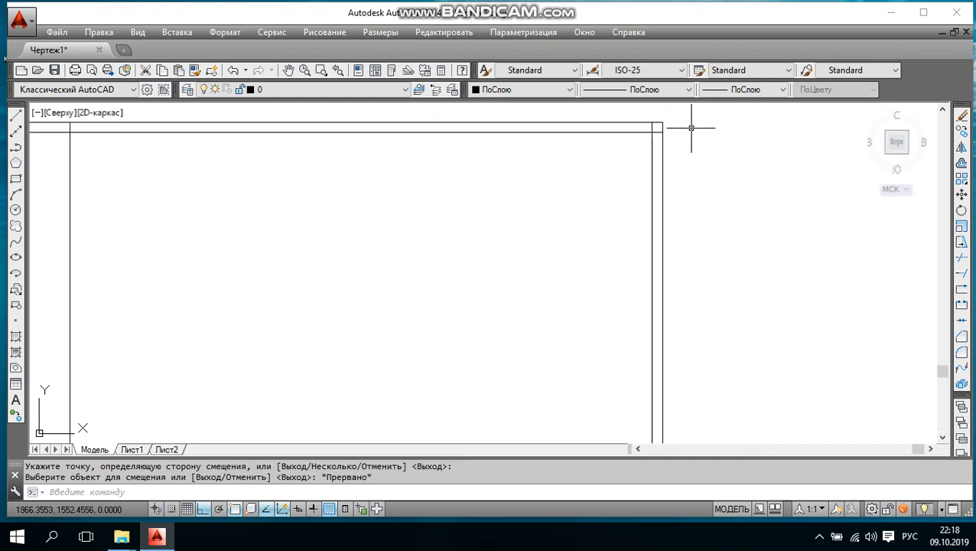
pyautogui.scroll(6, 658, 126)
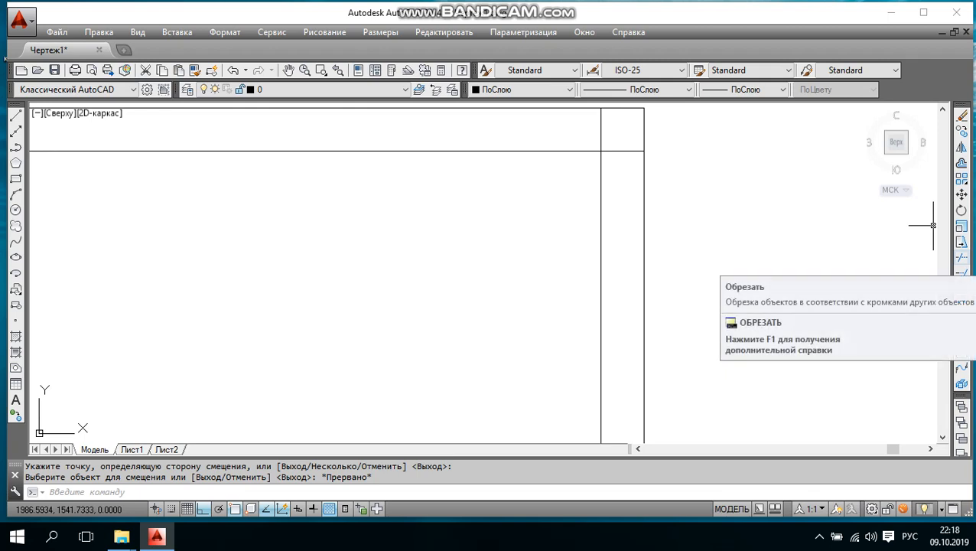
pyautogui.click(961, 257)
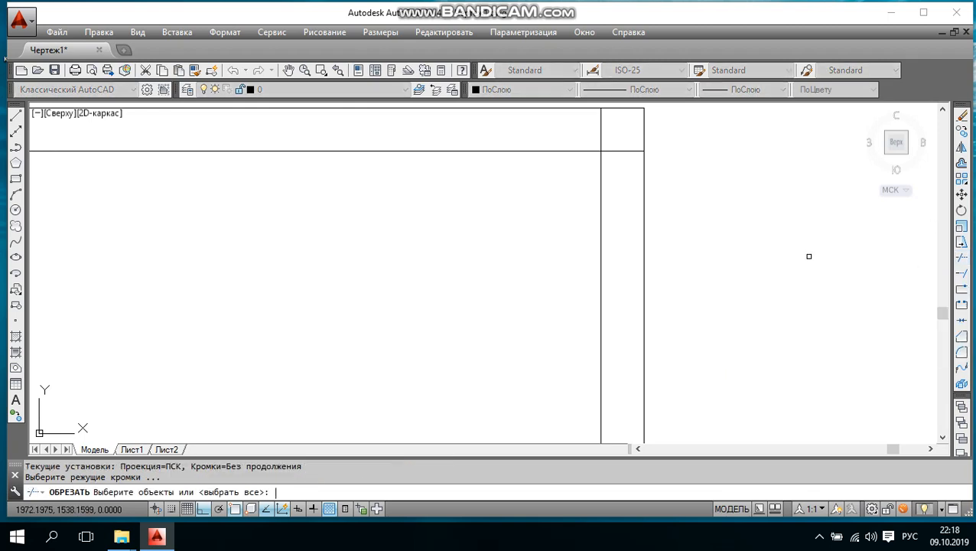
pyautogui.press('Return')
pyautogui.click(636, 151)
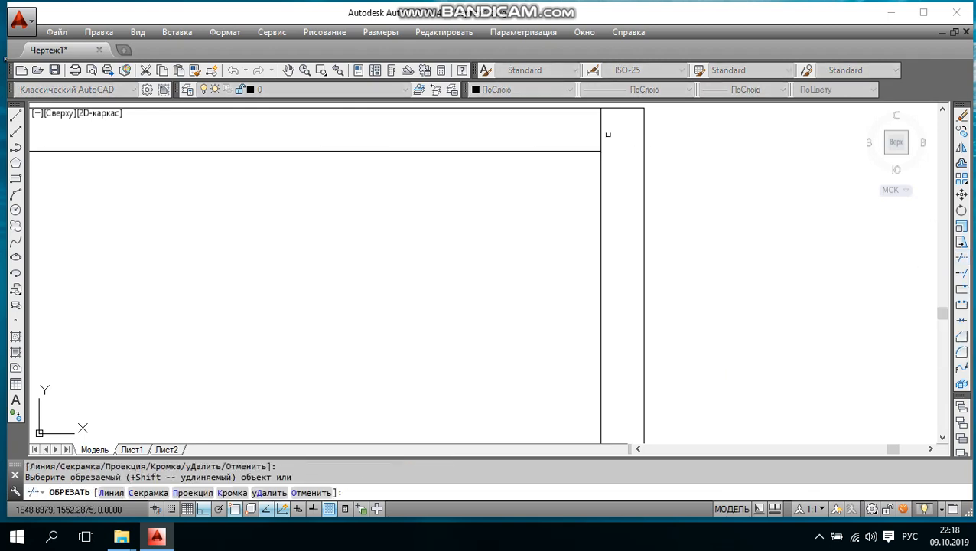
# Trim the overhanging inner frame lines at the lower sheet's upper-left corner and end the Trim command.
pyautogui.scroll(-3, 612, 149)
pyautogui.scroll(4, 210, 150)
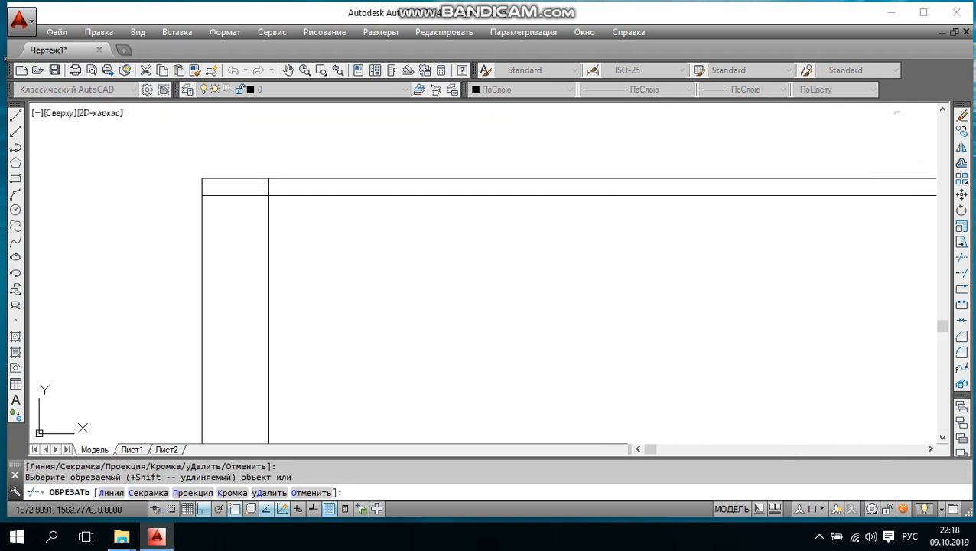
pyautogui.scroll(4, 245, 196)
pyautogui.click(241, 194)
pyautogui.click(303, 174)
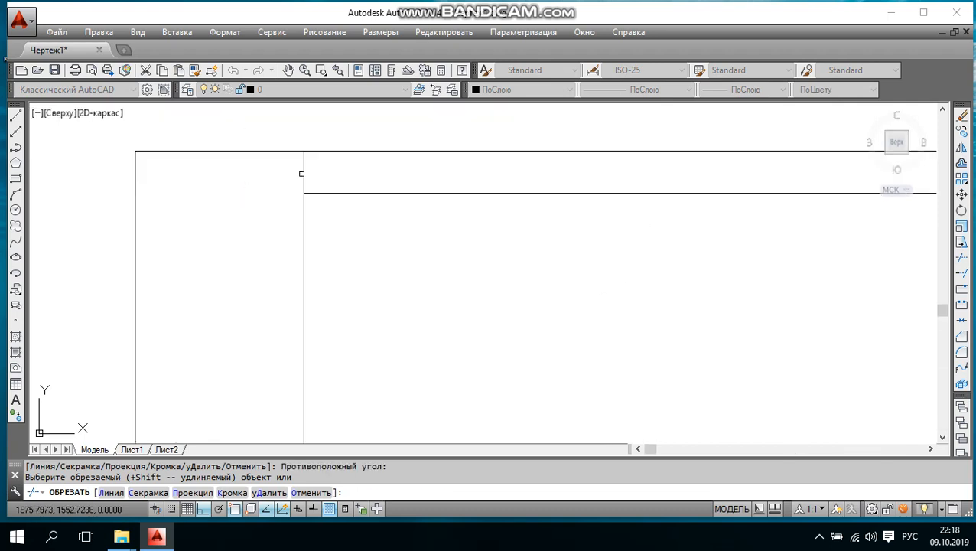
pyautogui.scroll(-4, 412, 191)
pyautogui.scroll(4, 573, 370)
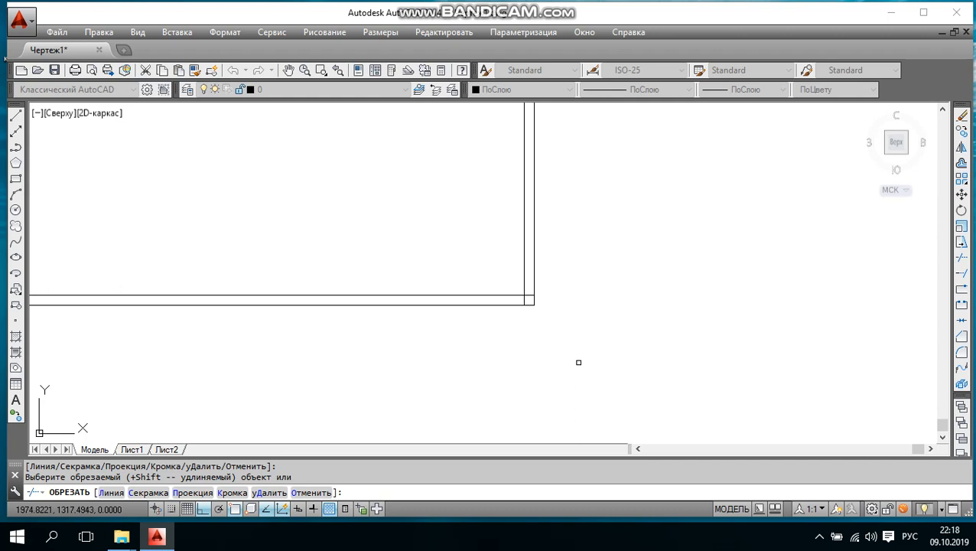
pyautogui.press('Escape')
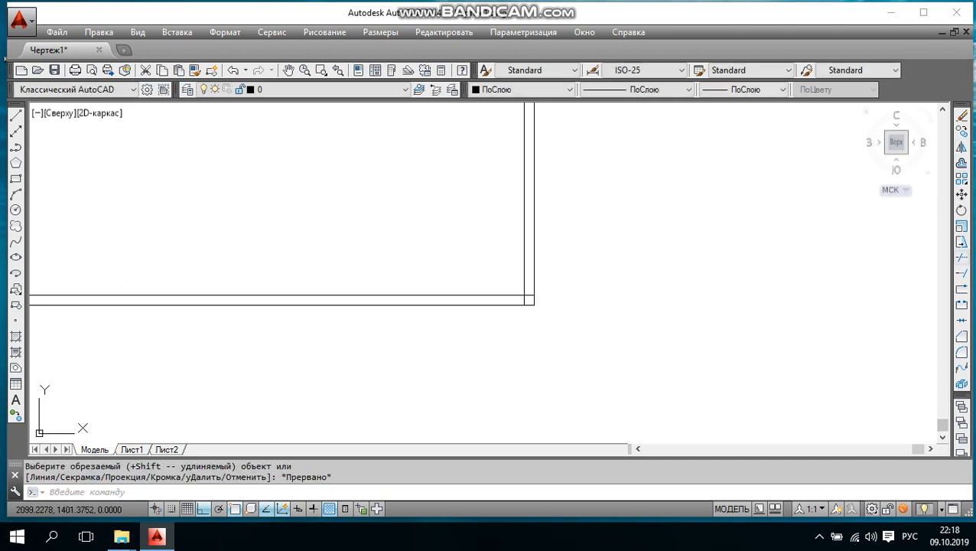
# Restart Trim with all objects as cutting edges and trim the overhanging inner frame lines at the sheet's lower-right corner.
pyautogui.click(961, 257)
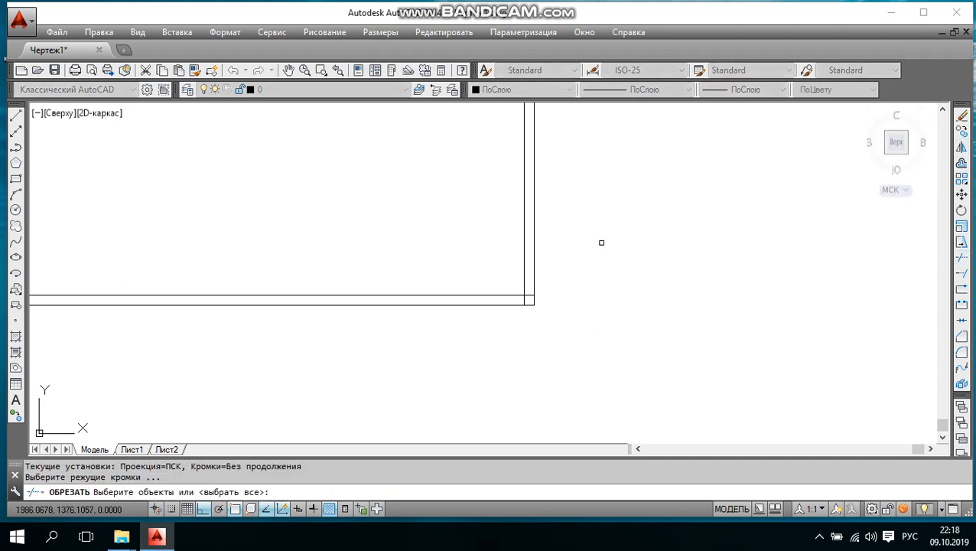
pyautogui.press('Return')
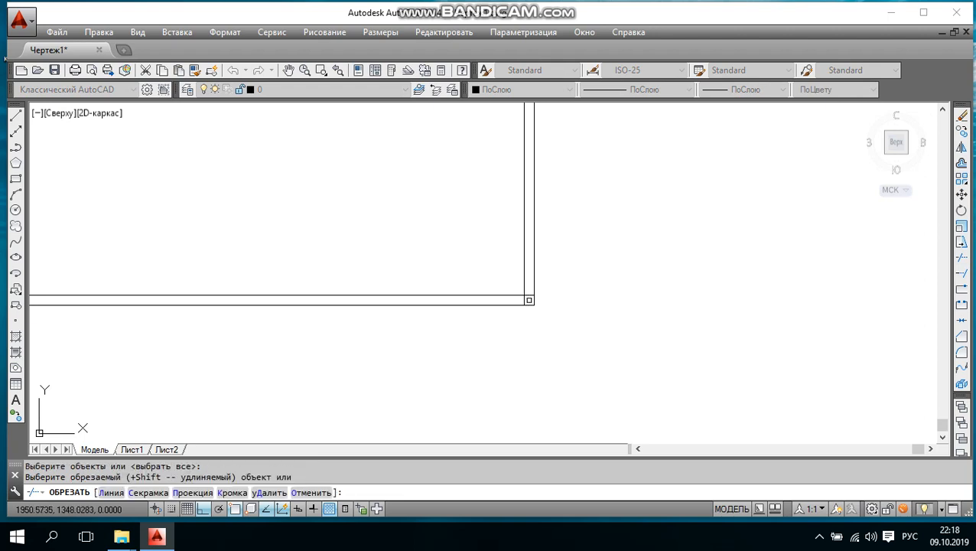
pyautogui.scroll(2, 528, 296)
pyautogui.click(527, 293)
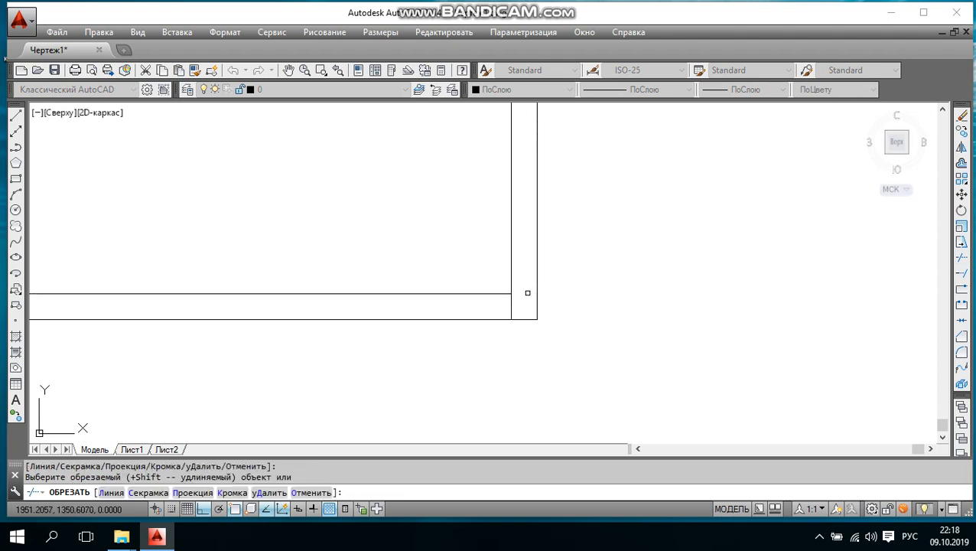
pyautogui.click(511, 312)
# Trim the overhanging inner frame lines at the sheet's lower-left corner to complete the closed inner frame.
pyautogui.scroll(-3, 520, 306)
pyautogui.scroll(-2, 527, 306)
pyautogui.scroll(4, 468, 310)
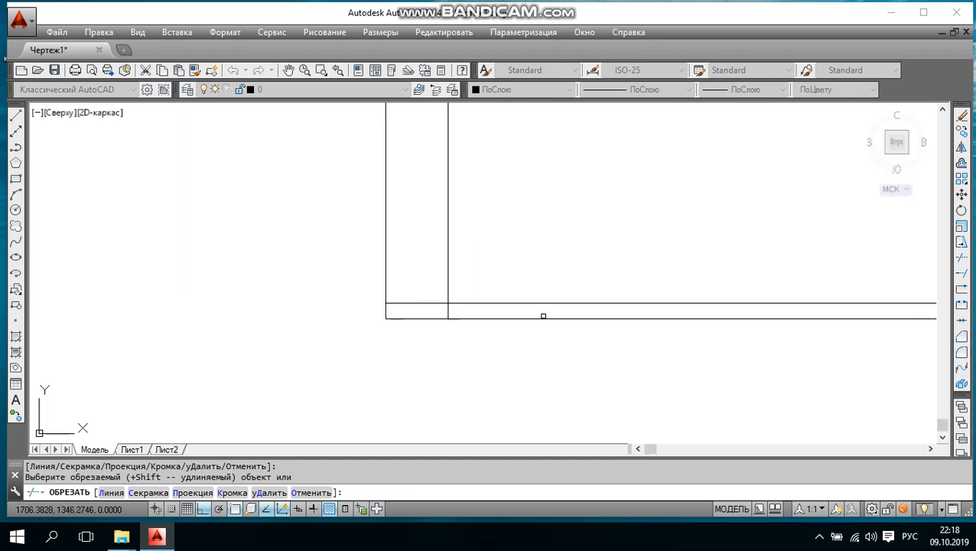
pyautogui.click(428, 303)
pyautogui.scroll(-4, 457, 301)
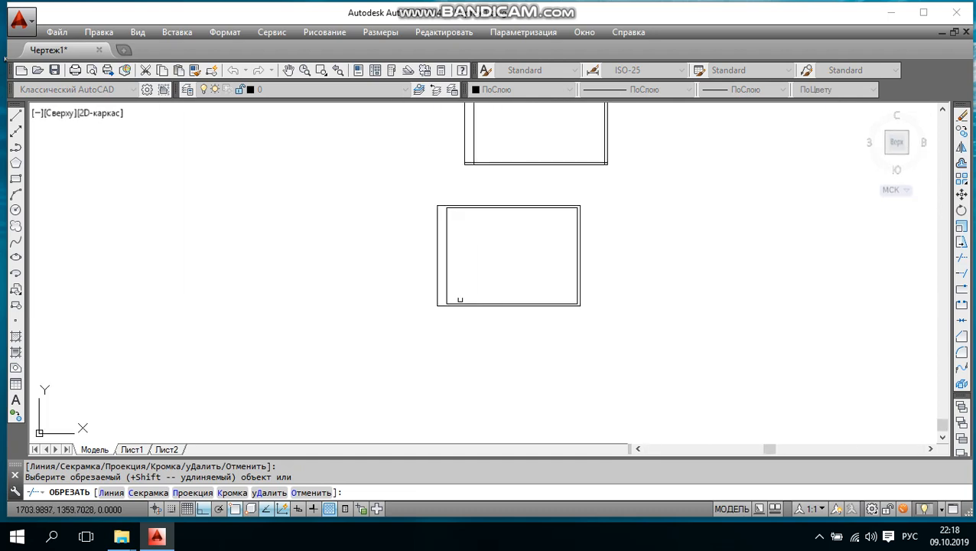
pyautogui.scroll(1, 505, 235)
pyautogui.moveTo(531, 243); pyautogui.dragTo(492, 263, button='middle')
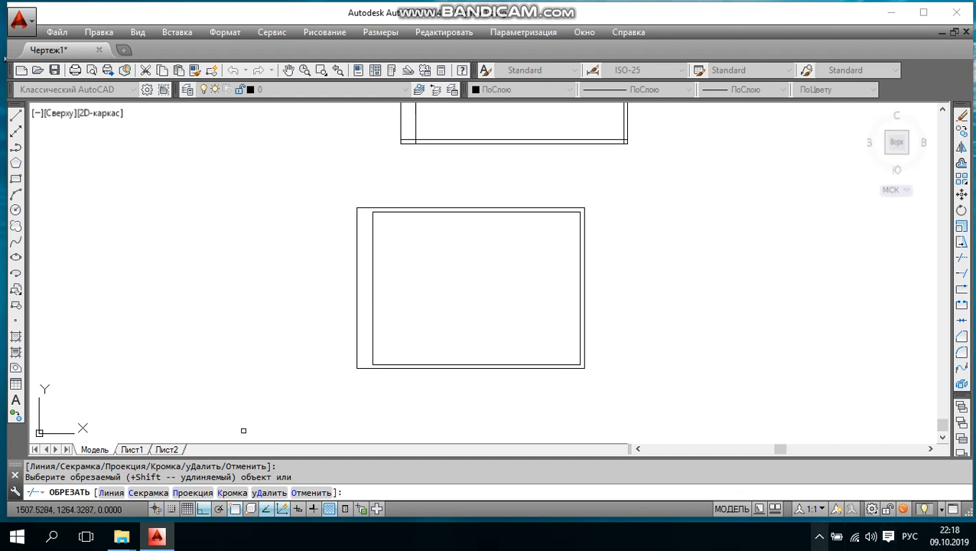
pyautogui.click(819, 536)
pyautogui.click(819, 507)
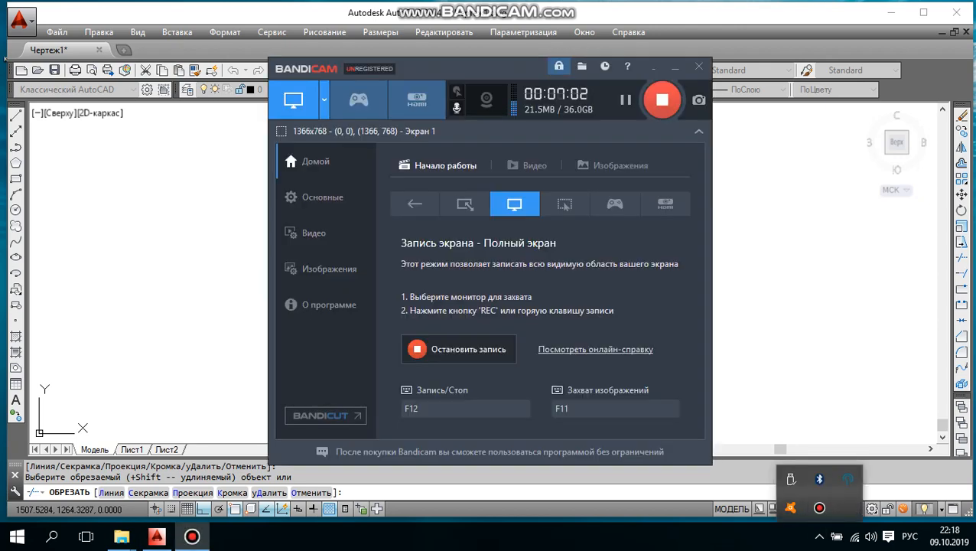